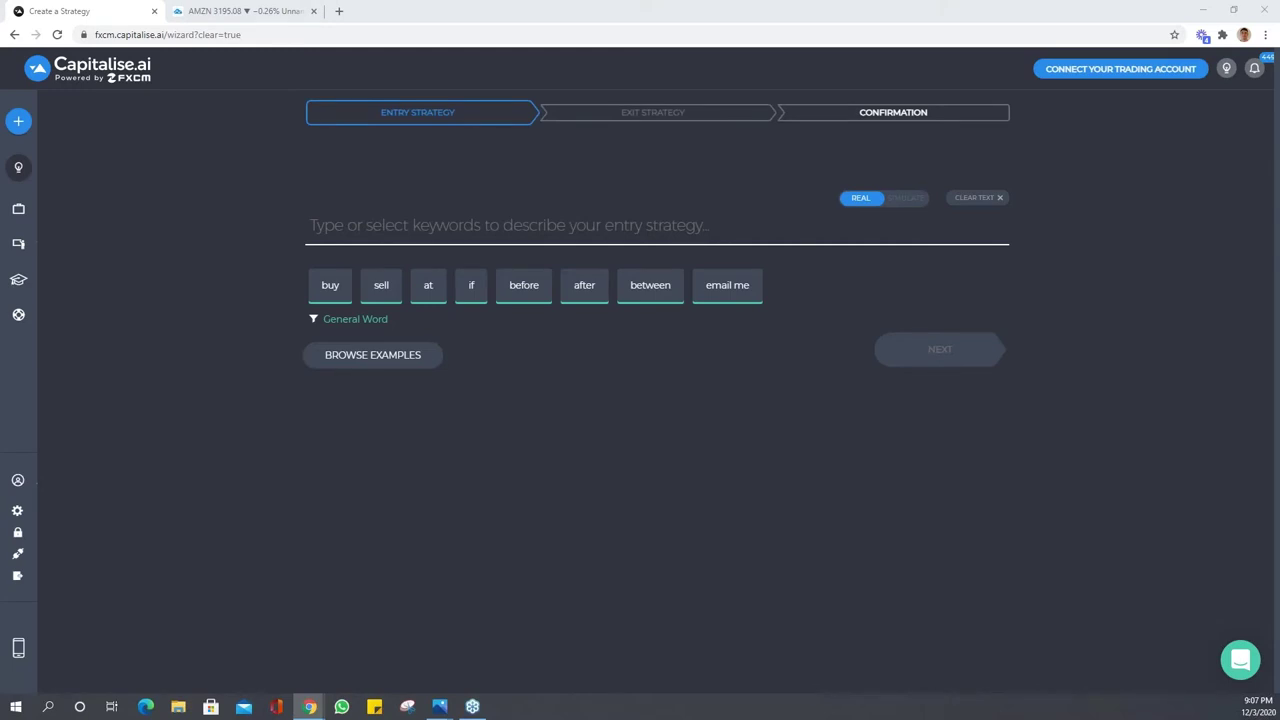
- Arrange the browser beside the 3-bar-reversal-2.jpg picture, widening its window until it meets the picture's edge
left_click(378, 225)
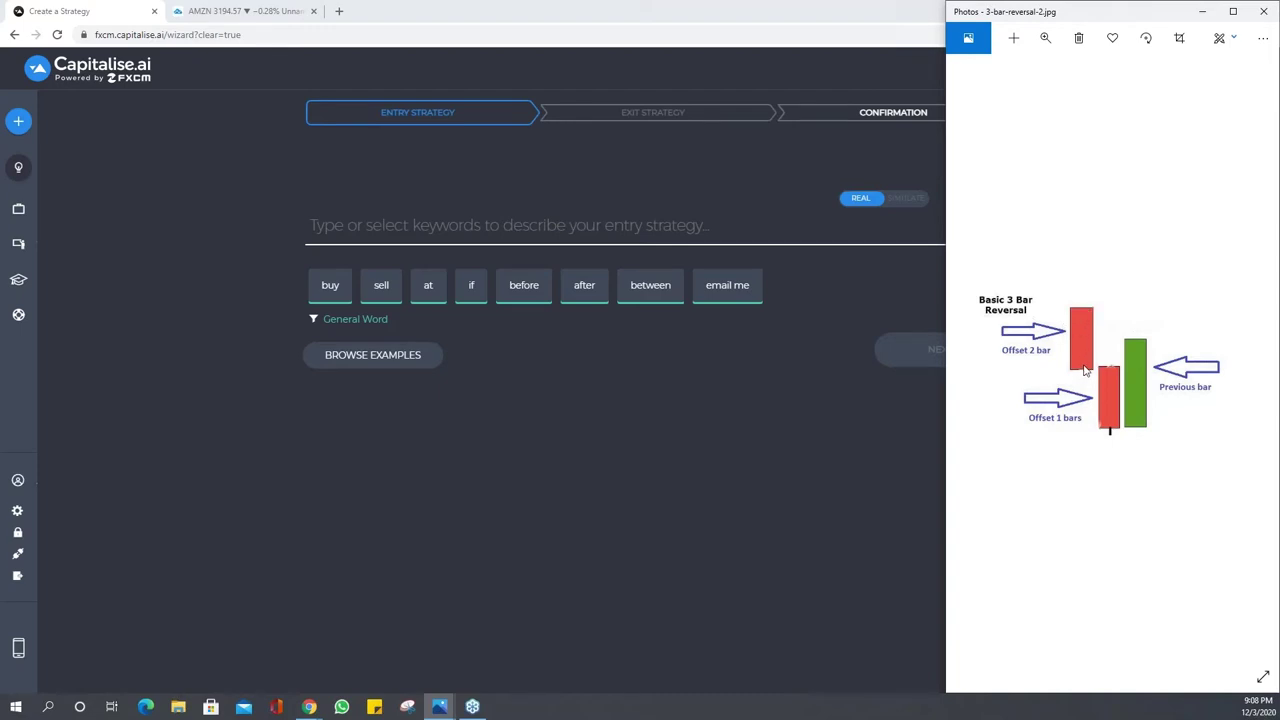
left_click(406, 224)
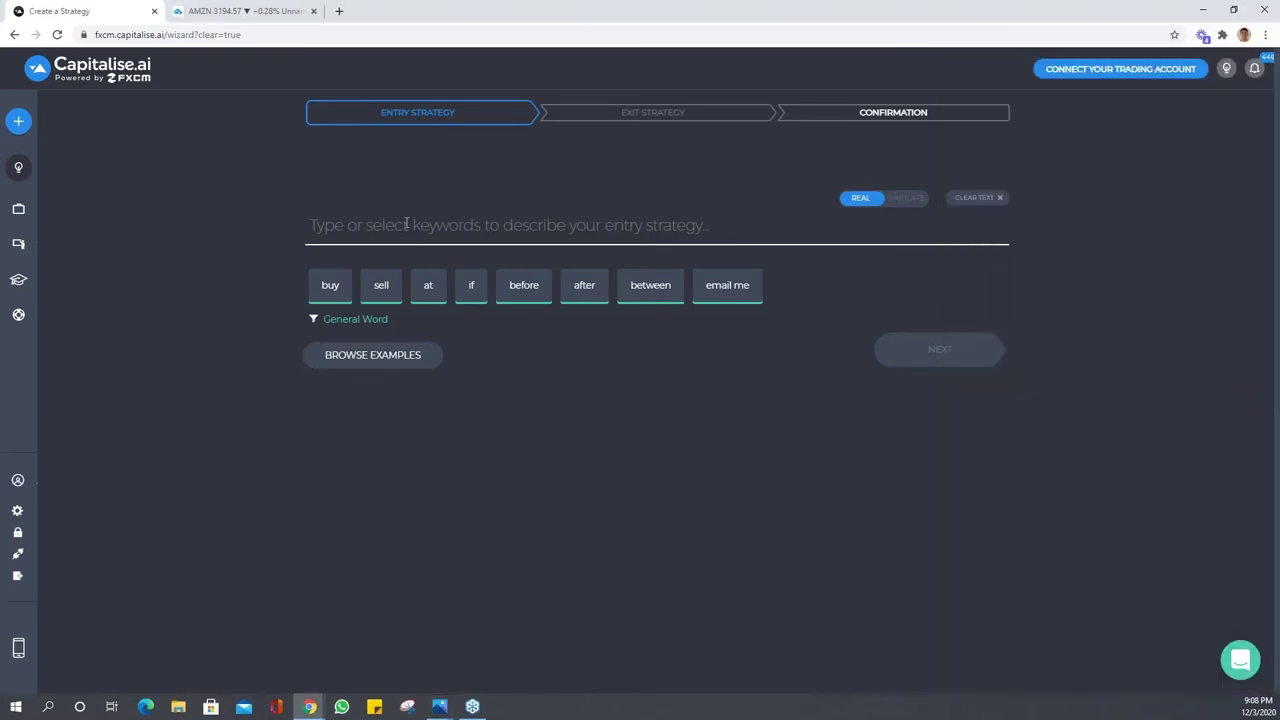
left_click(1234, 10)
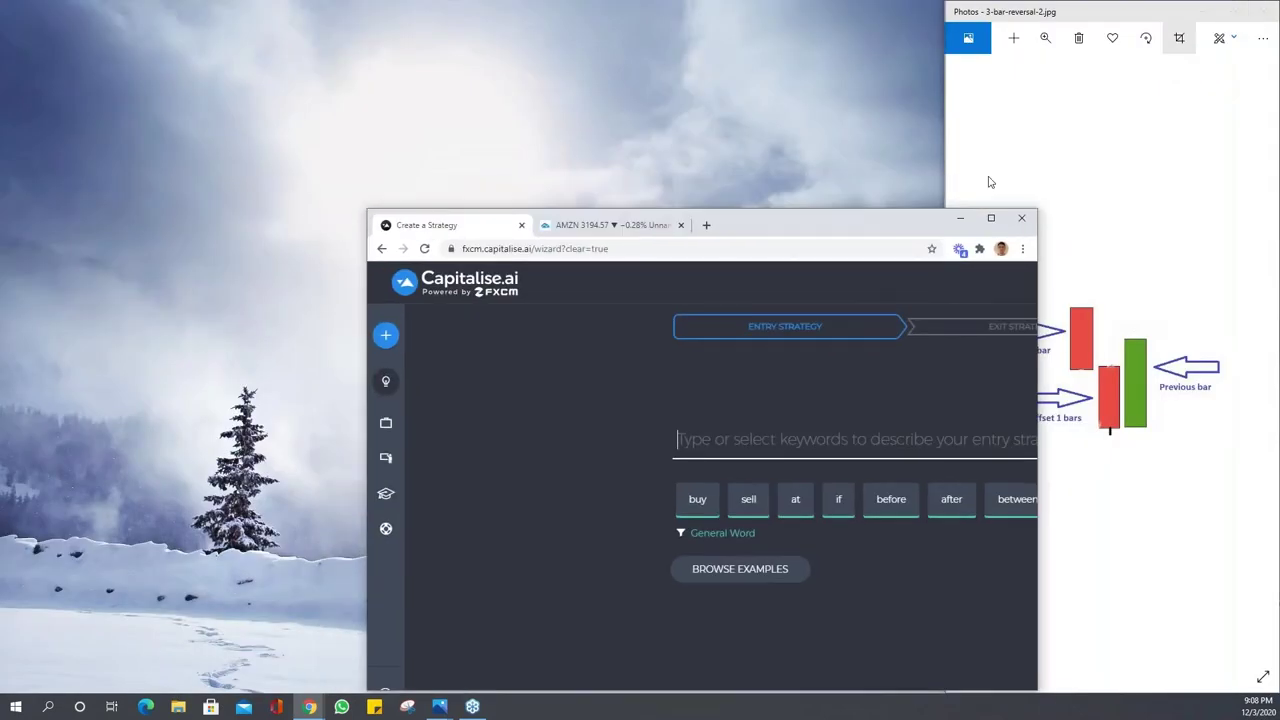
key("super+Left")
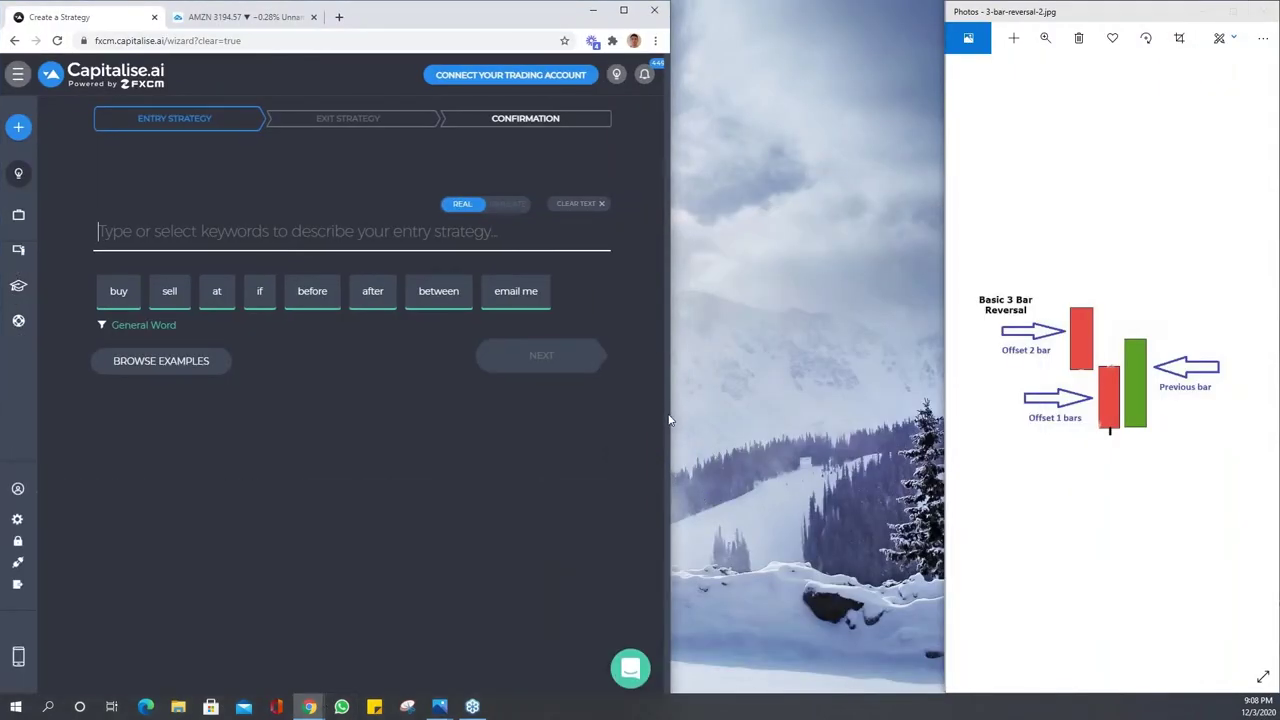
left_click_drag(670, 418, 944, 404)
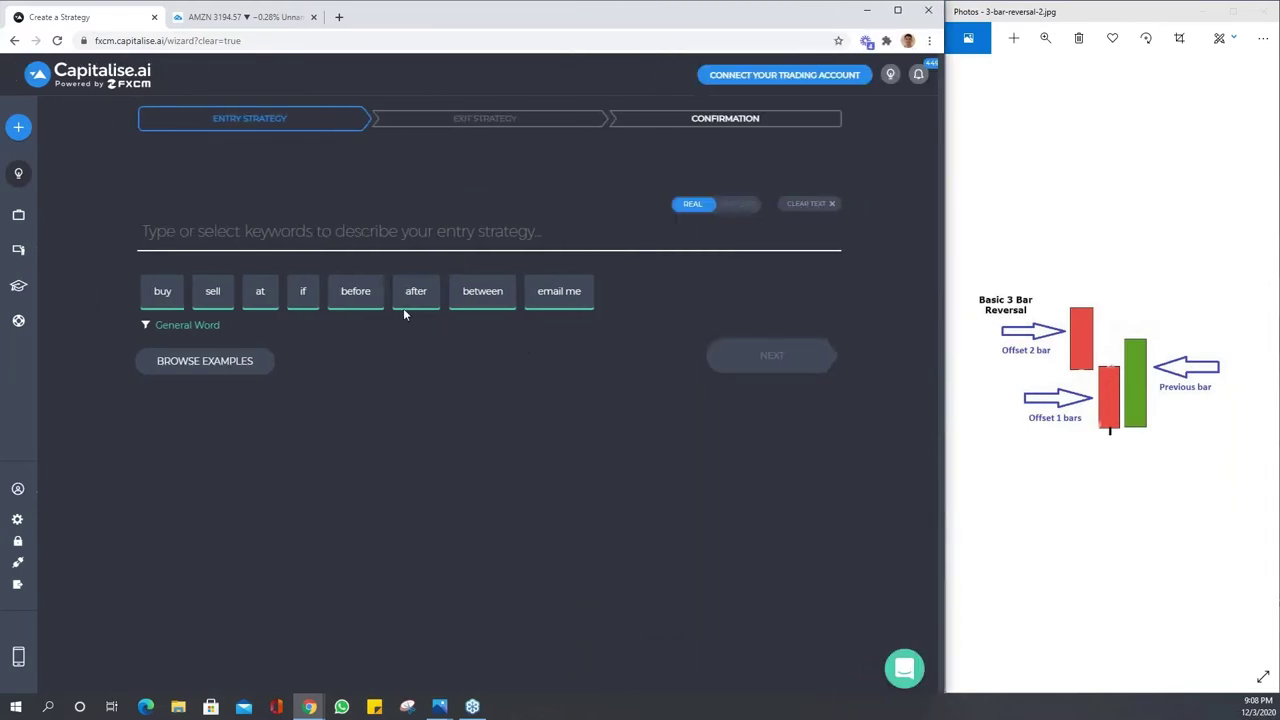
- Begin the entry strategy with "If TSLA.us bar", using a 1h bar period and the Close price
left_click(451, 229)
type("if")
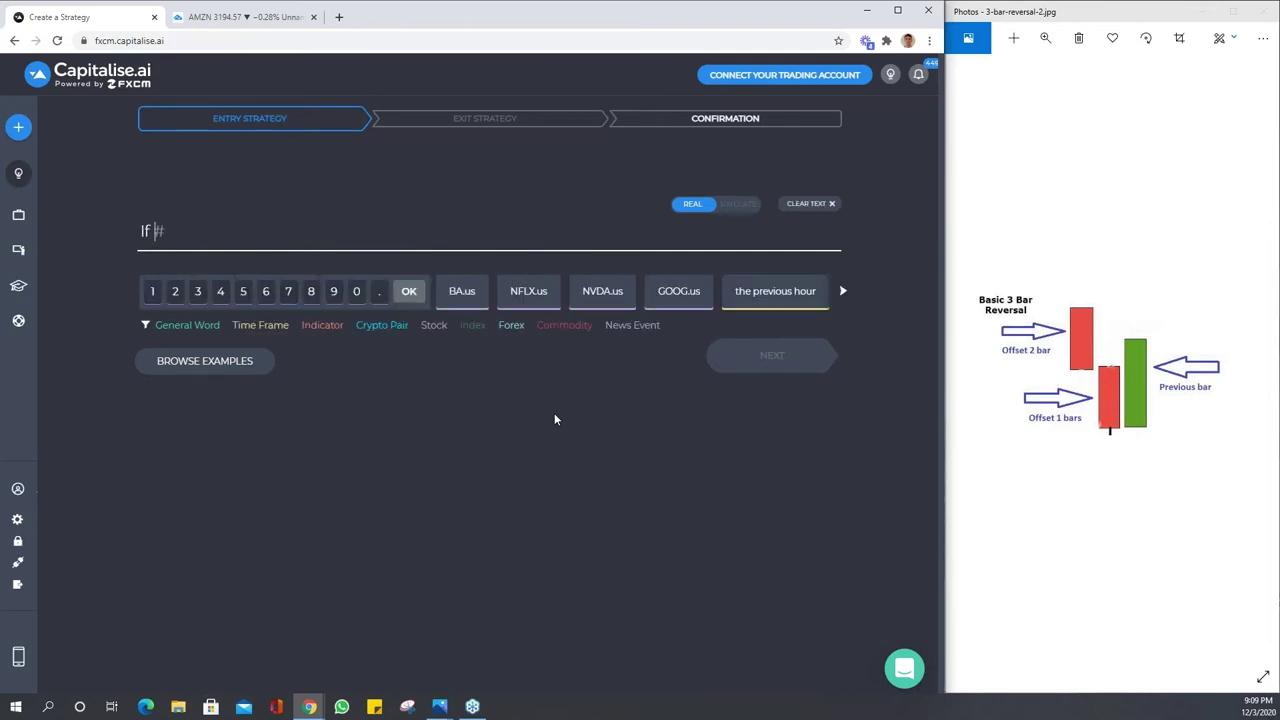
type("tsla")
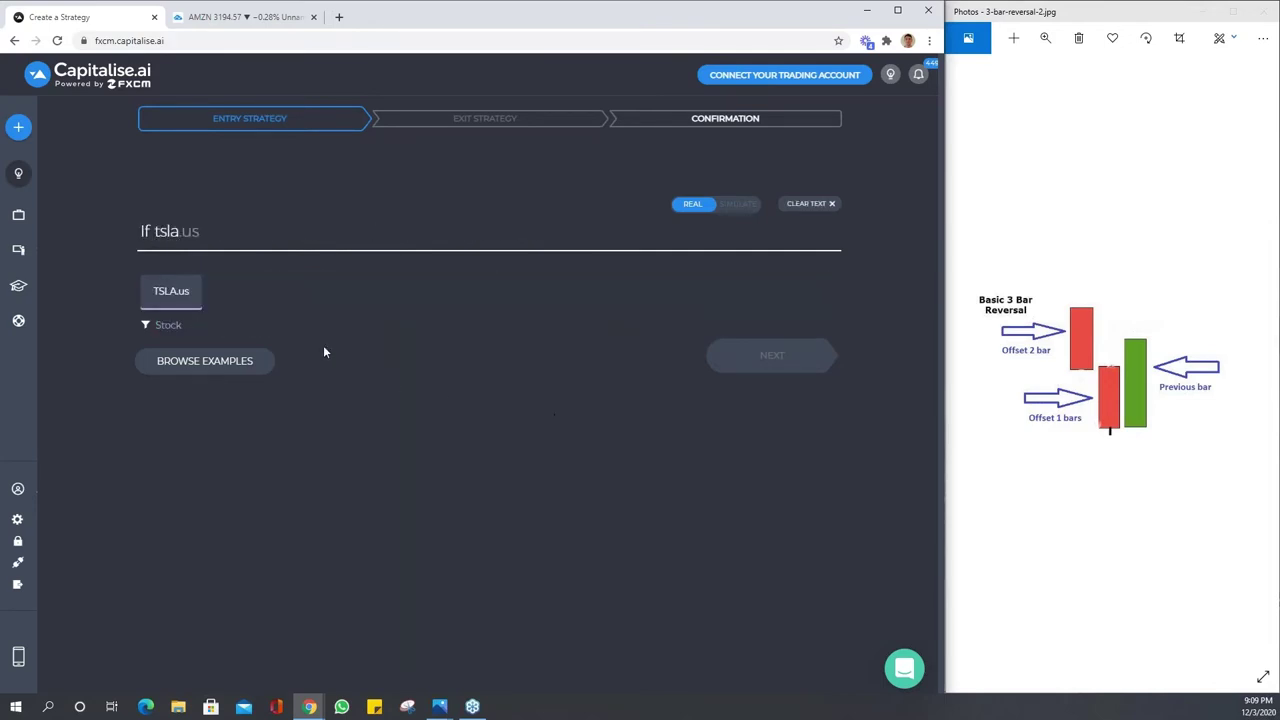
left_click(190, 292)
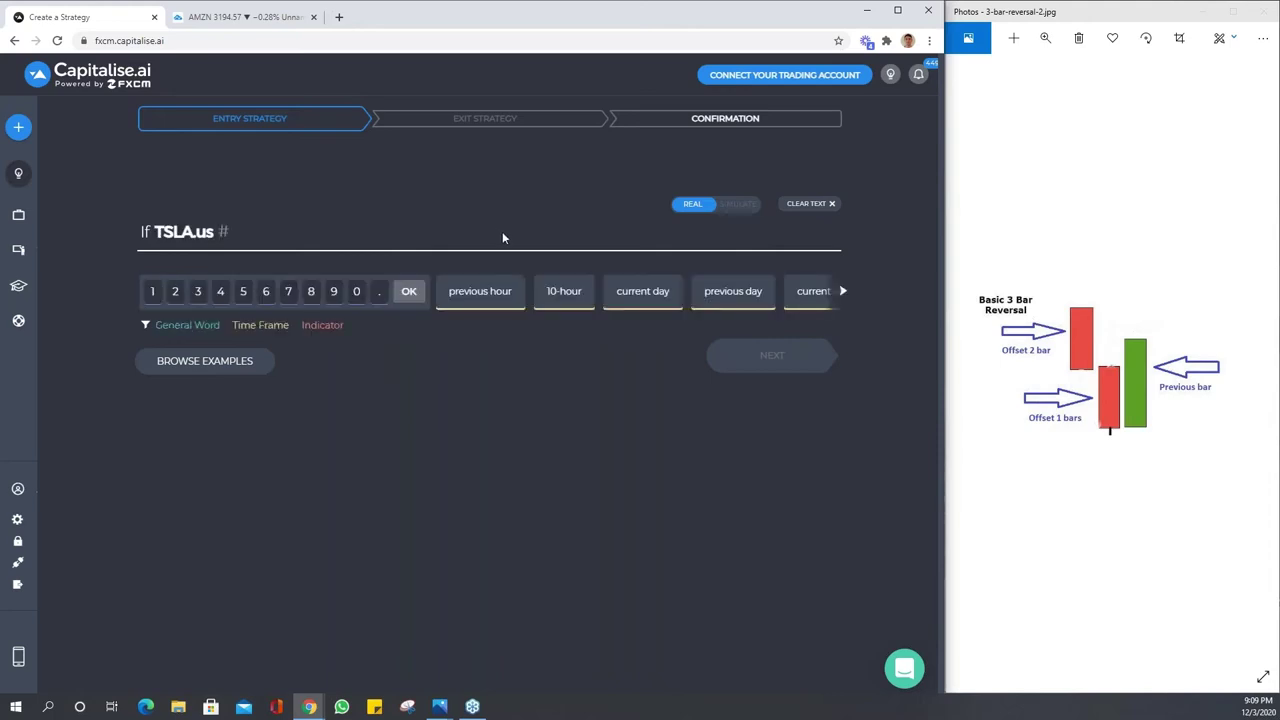
type("bar")
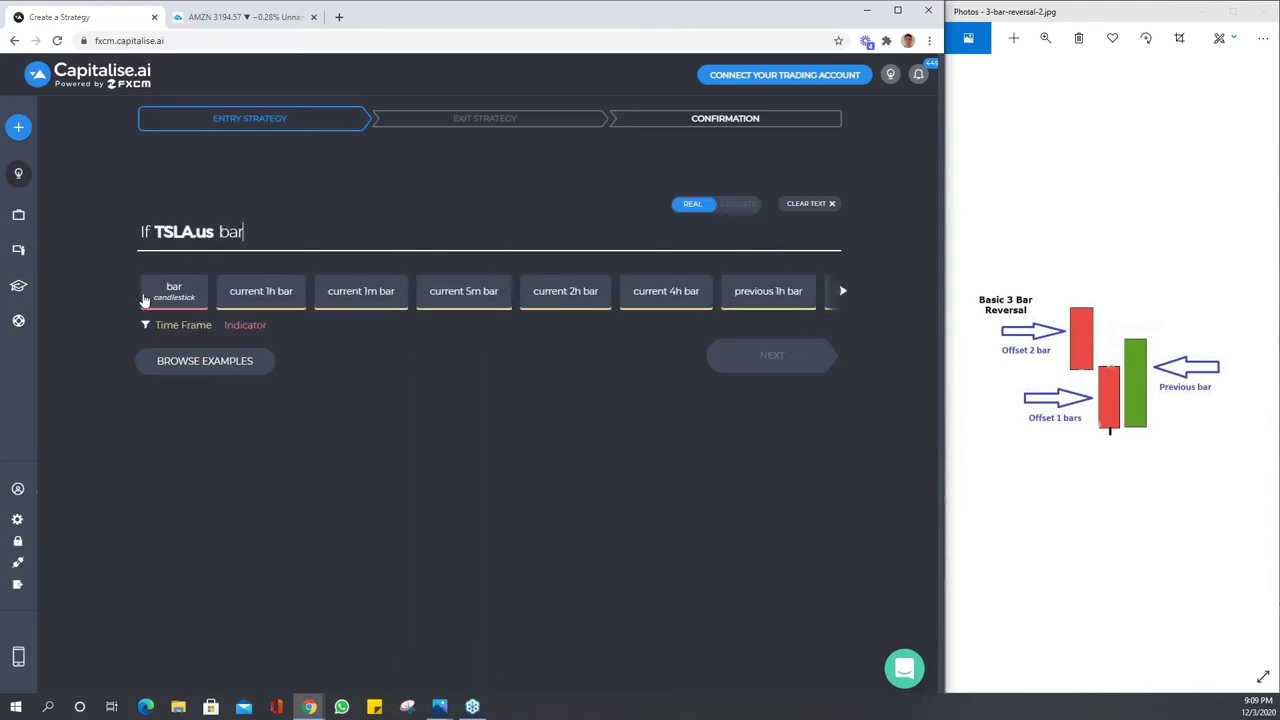
left_click(174, 290)
left_click(409, 291)
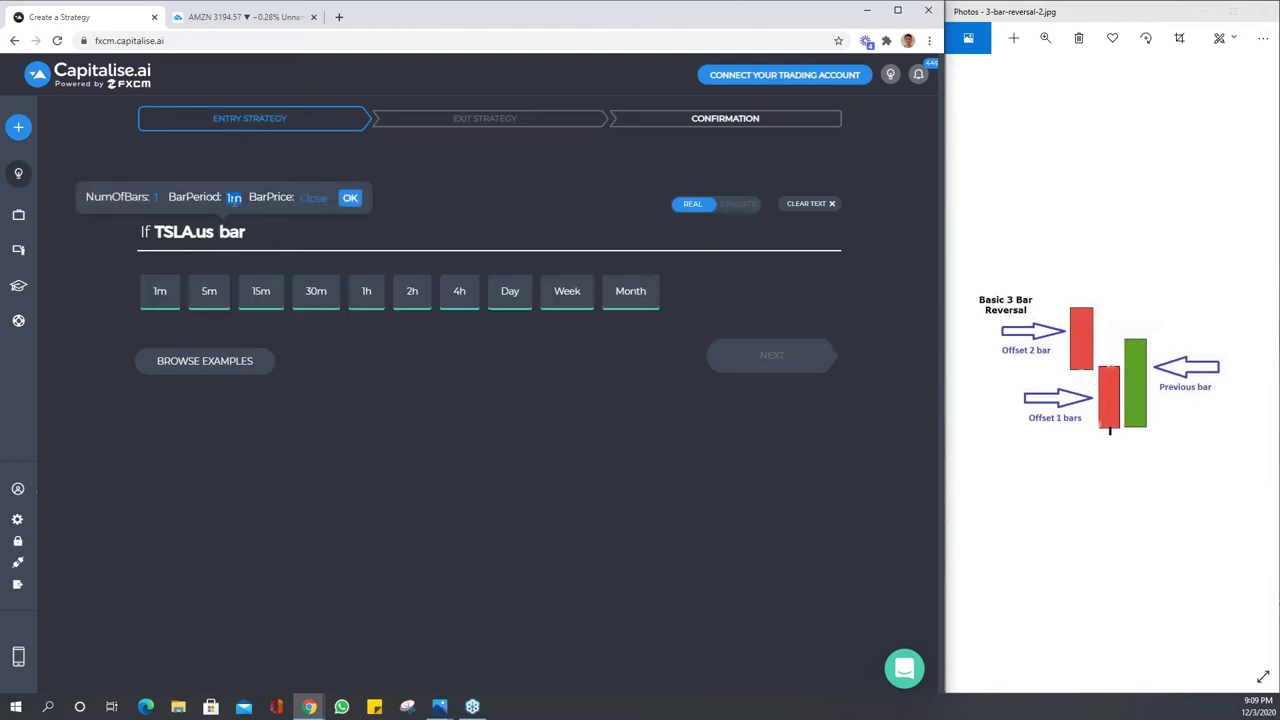
left_click(366, 291)
left_click(345, 200)
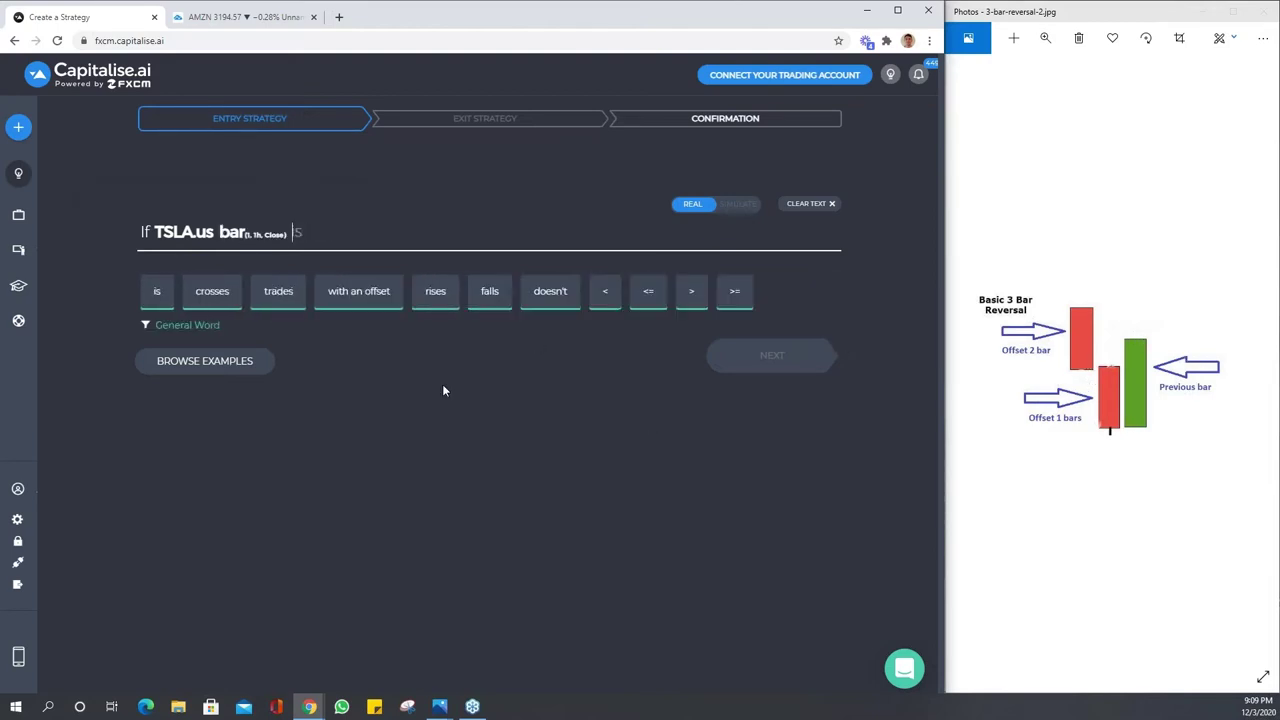
- Continue the condition with "with an offset of 2 bars is below"
type("with an offse")
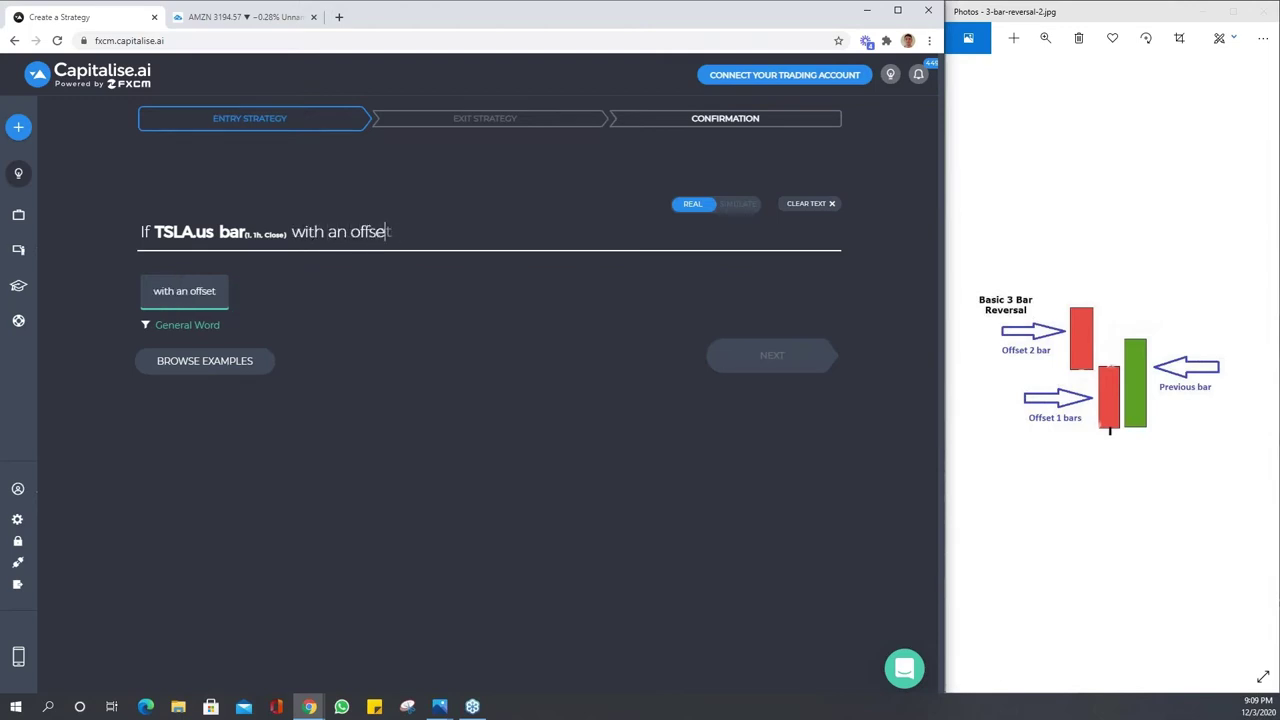
type("t  of 2 bars")
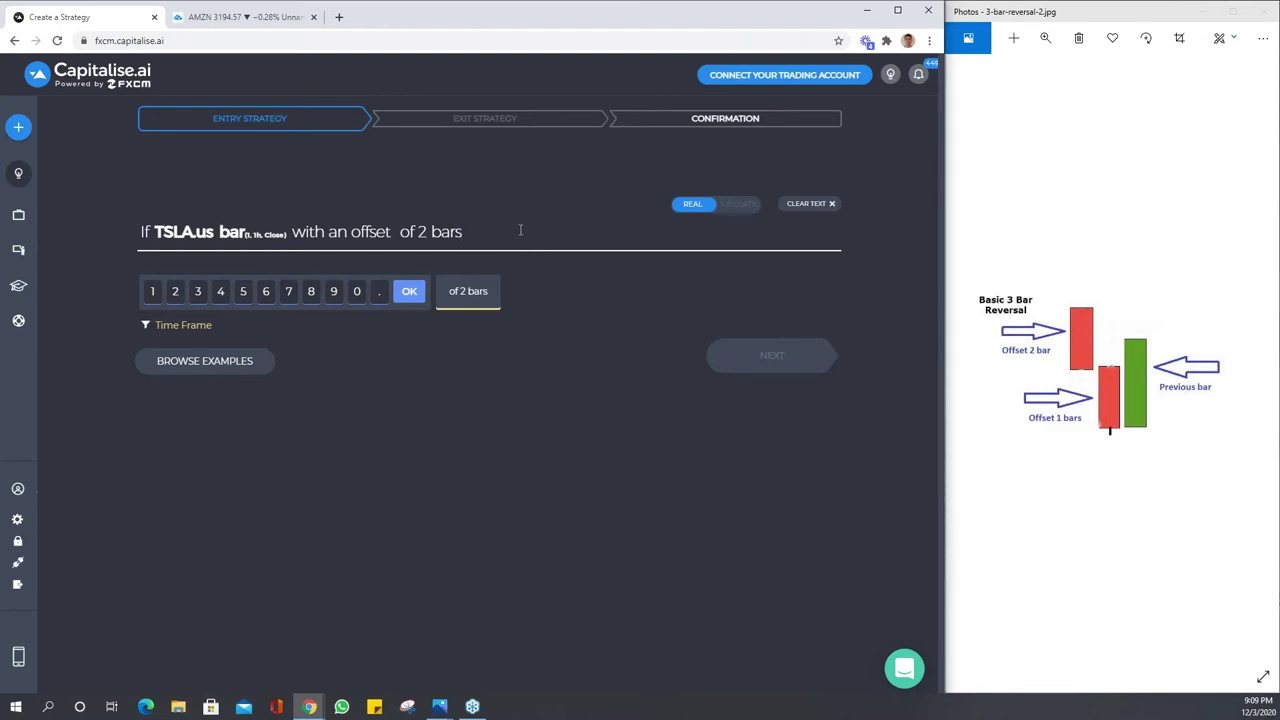
type("is below ")
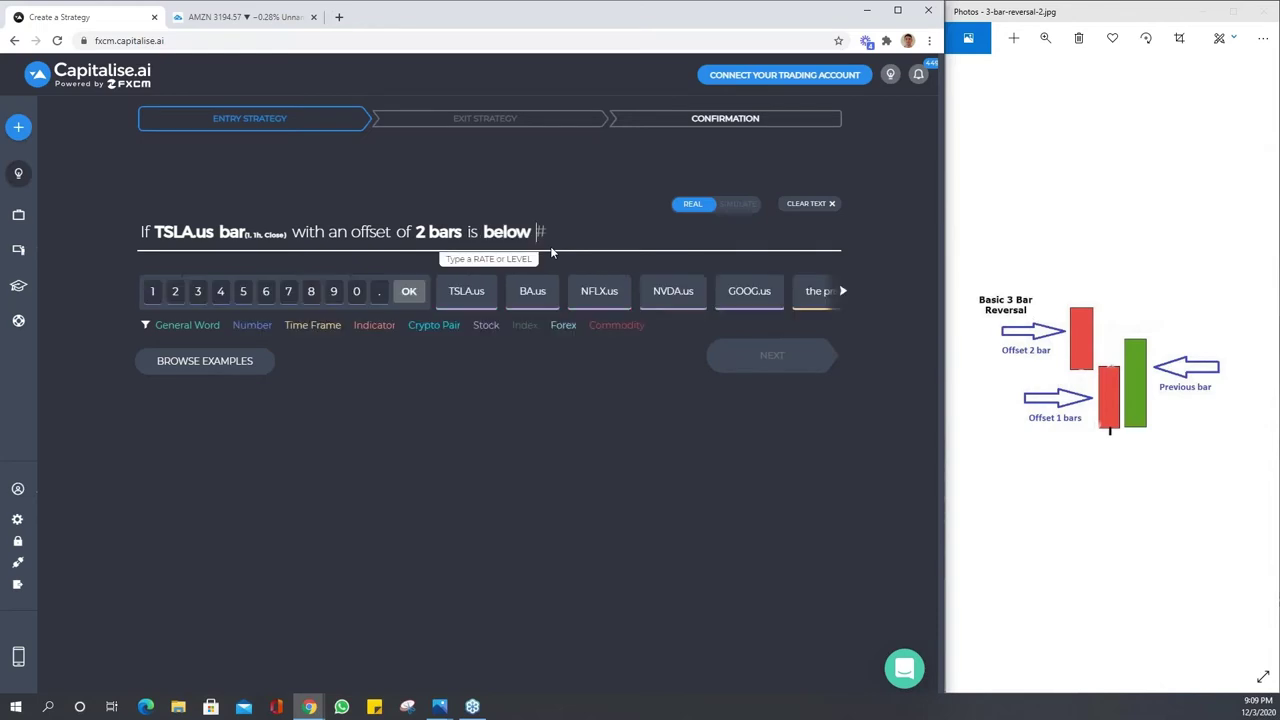
- Add the TSLA.us bar with a 1h period and the Open price as the comparison value
type("tsl")
key("Tab")
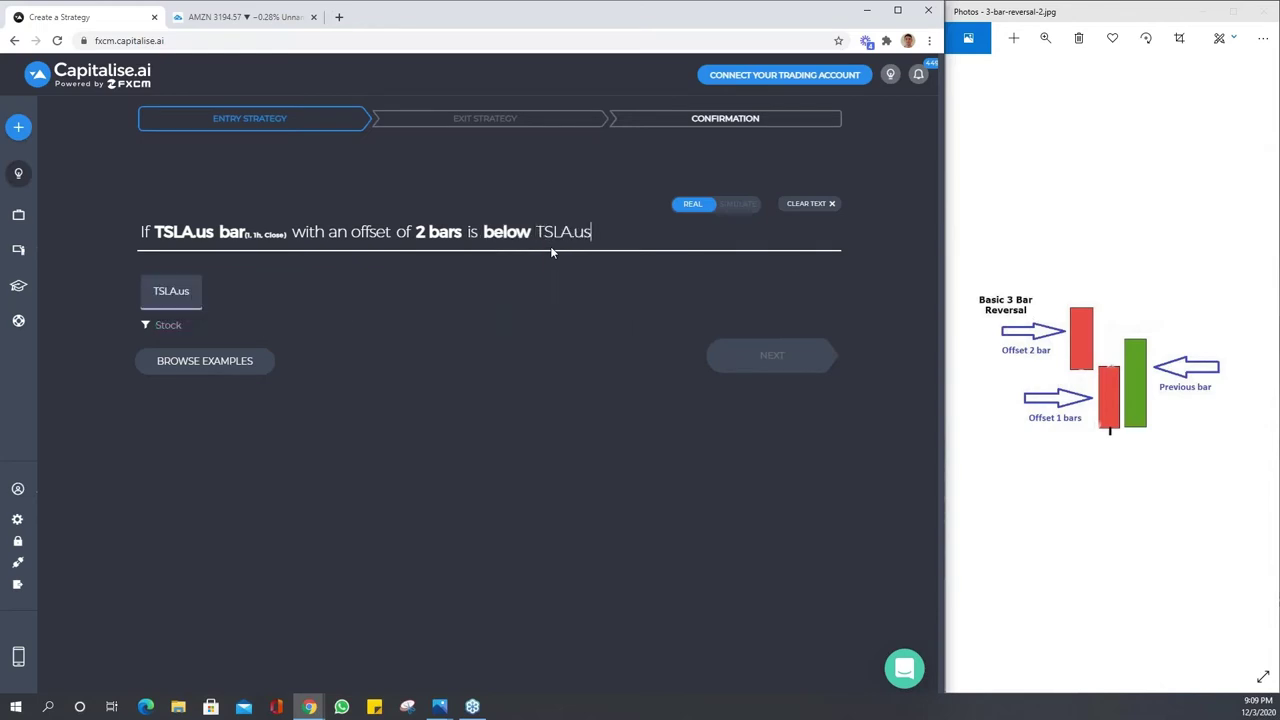
type("bar")
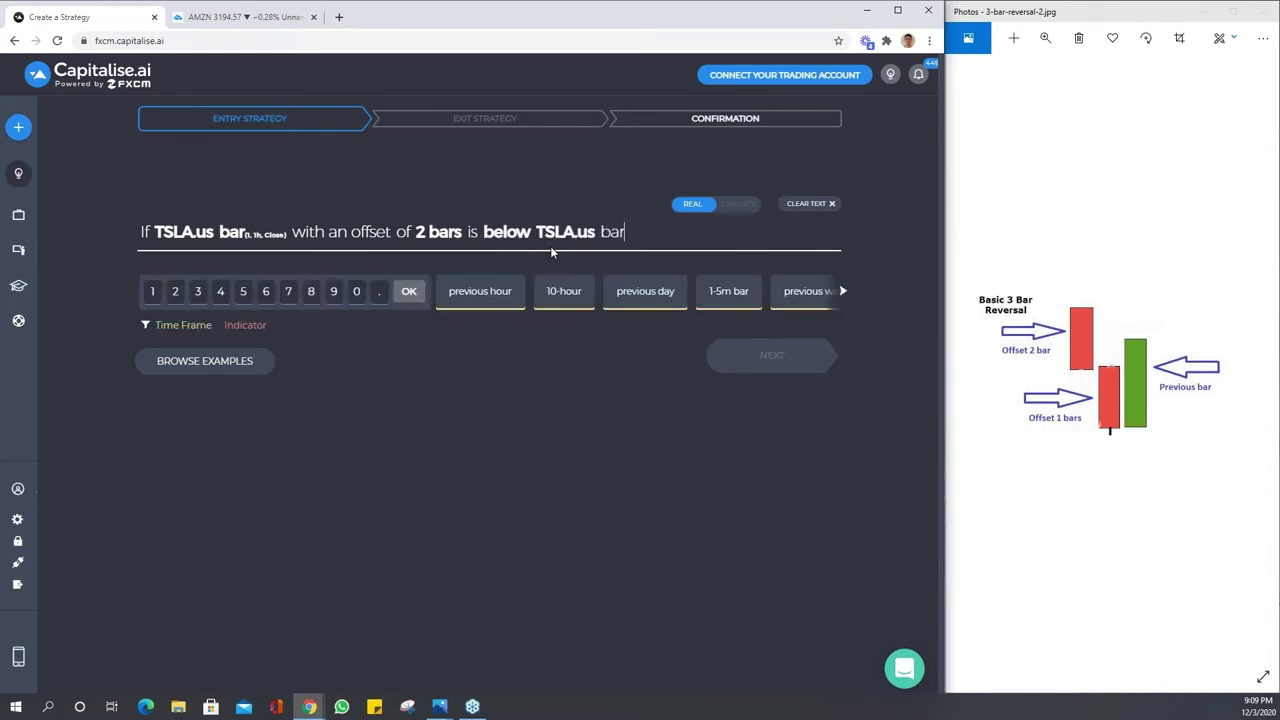
left_click(198, 302)
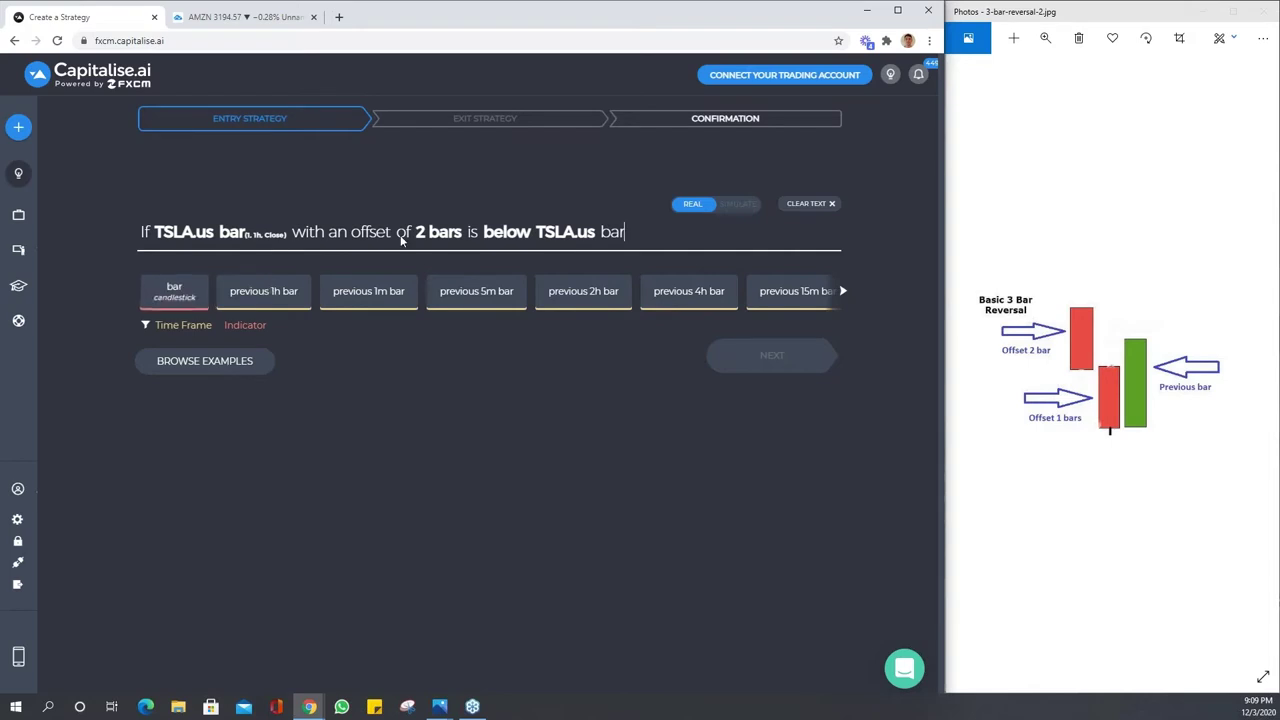
left_click(617, 197)
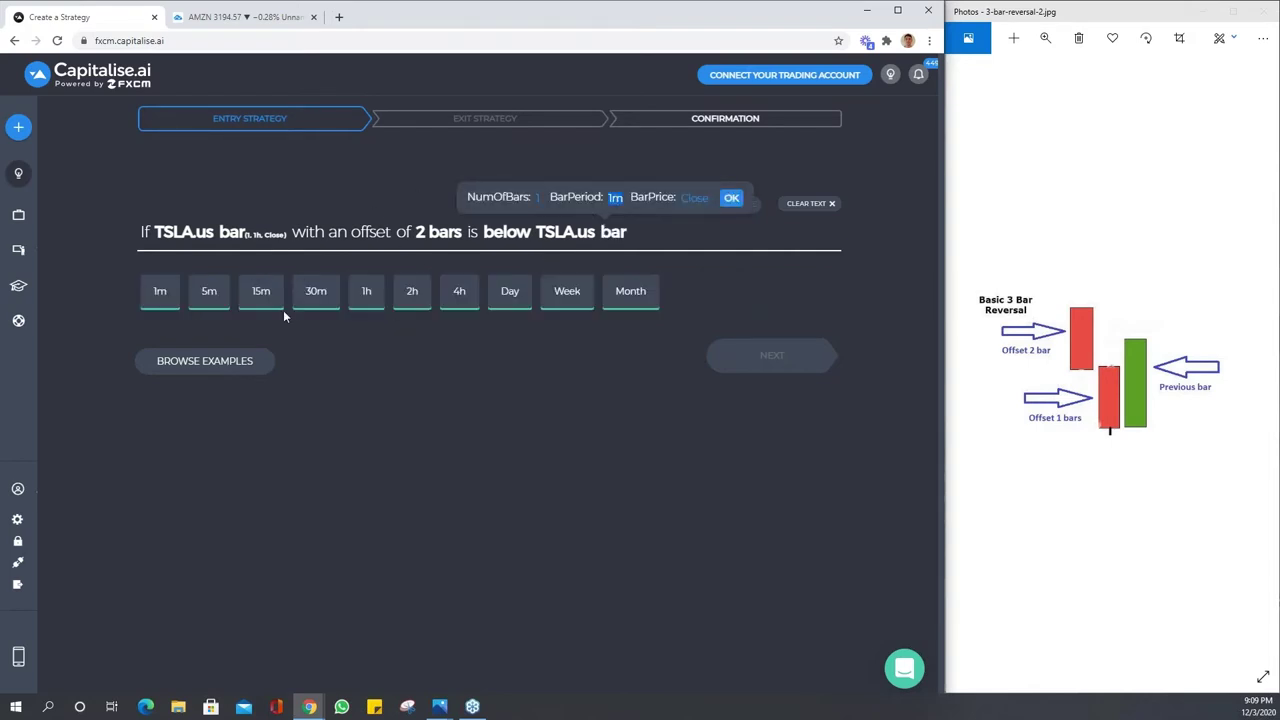
left_click(366, 291)
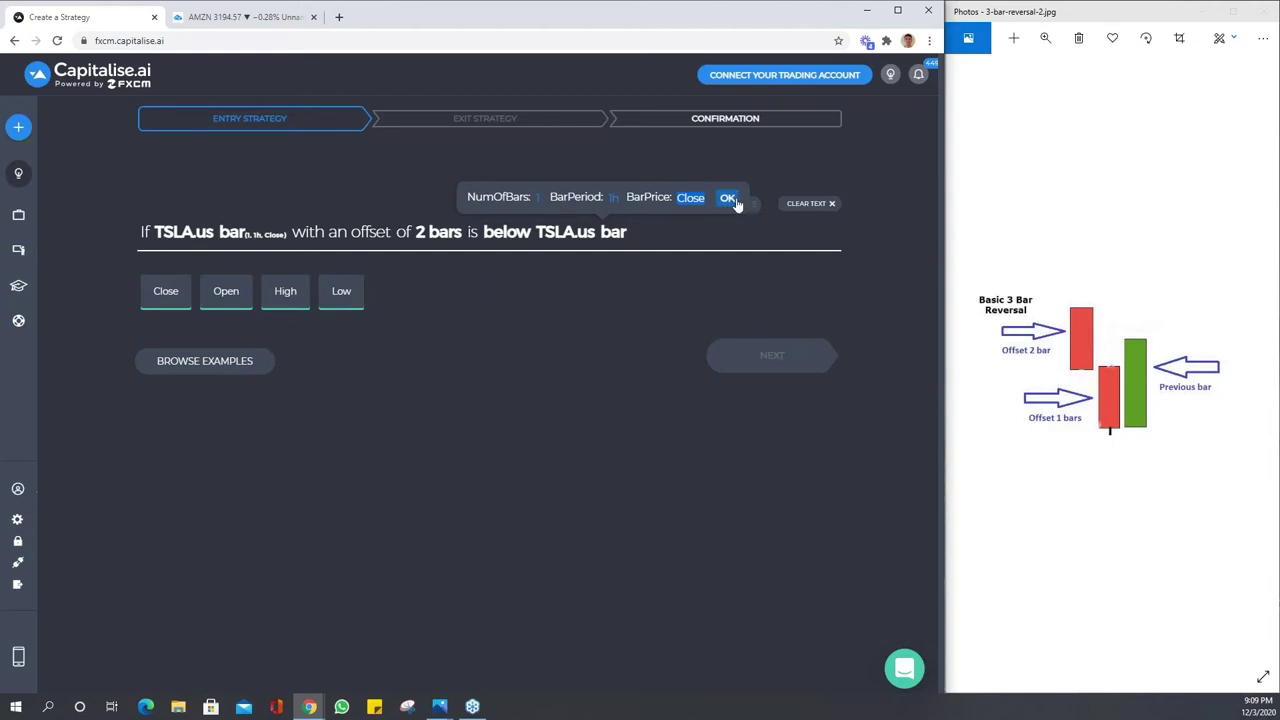
left_click(701, 198)
left_click(226, 291)
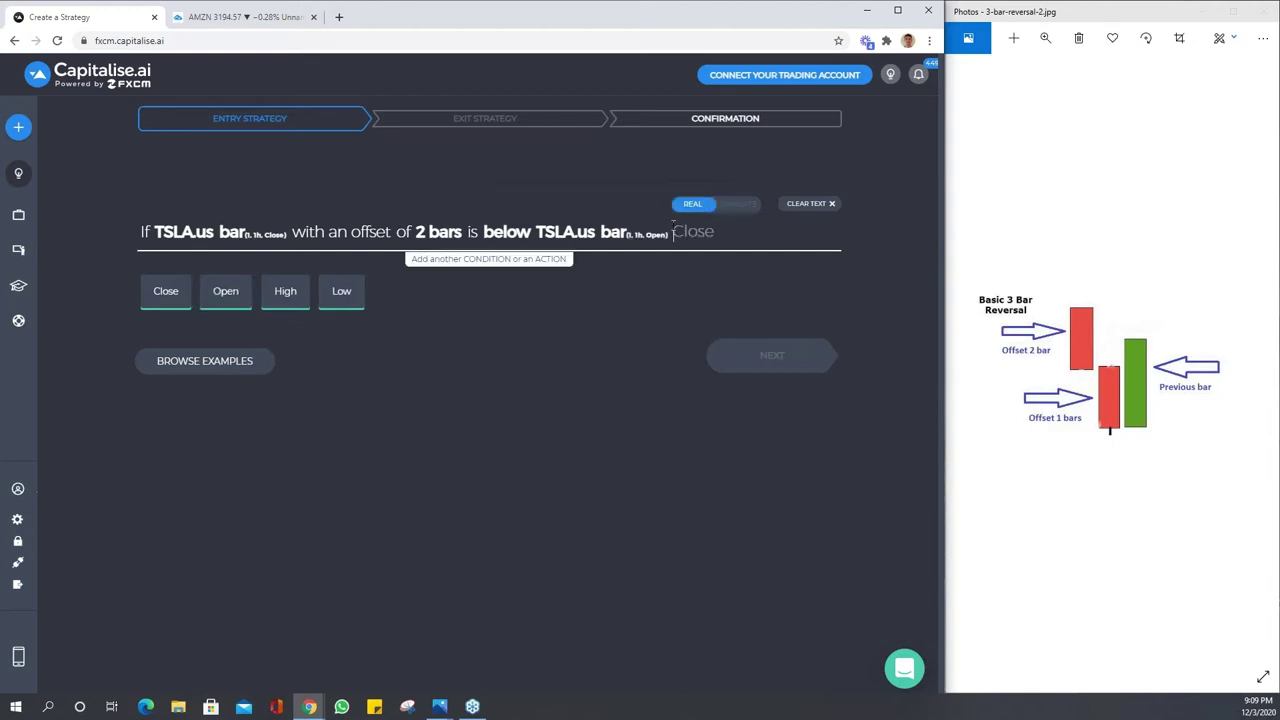
- Give the compared Open bar an offset of 2 bars
type("with an ")
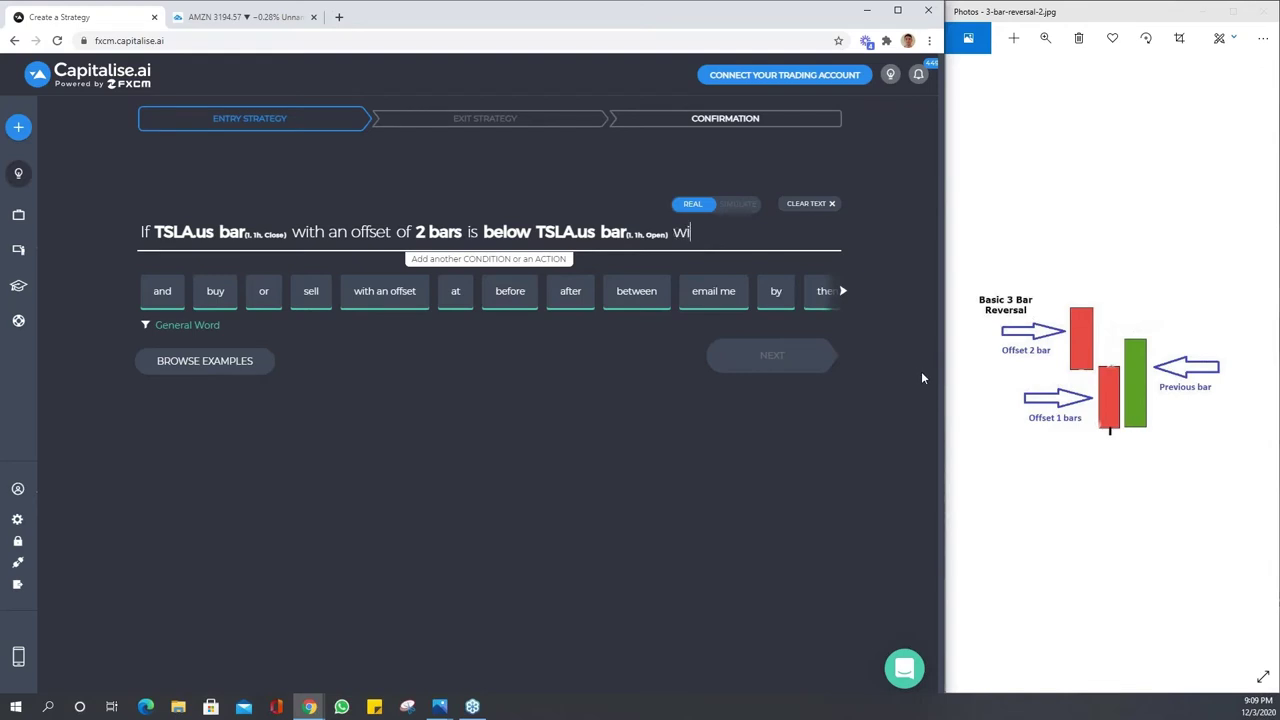
type("offset ")
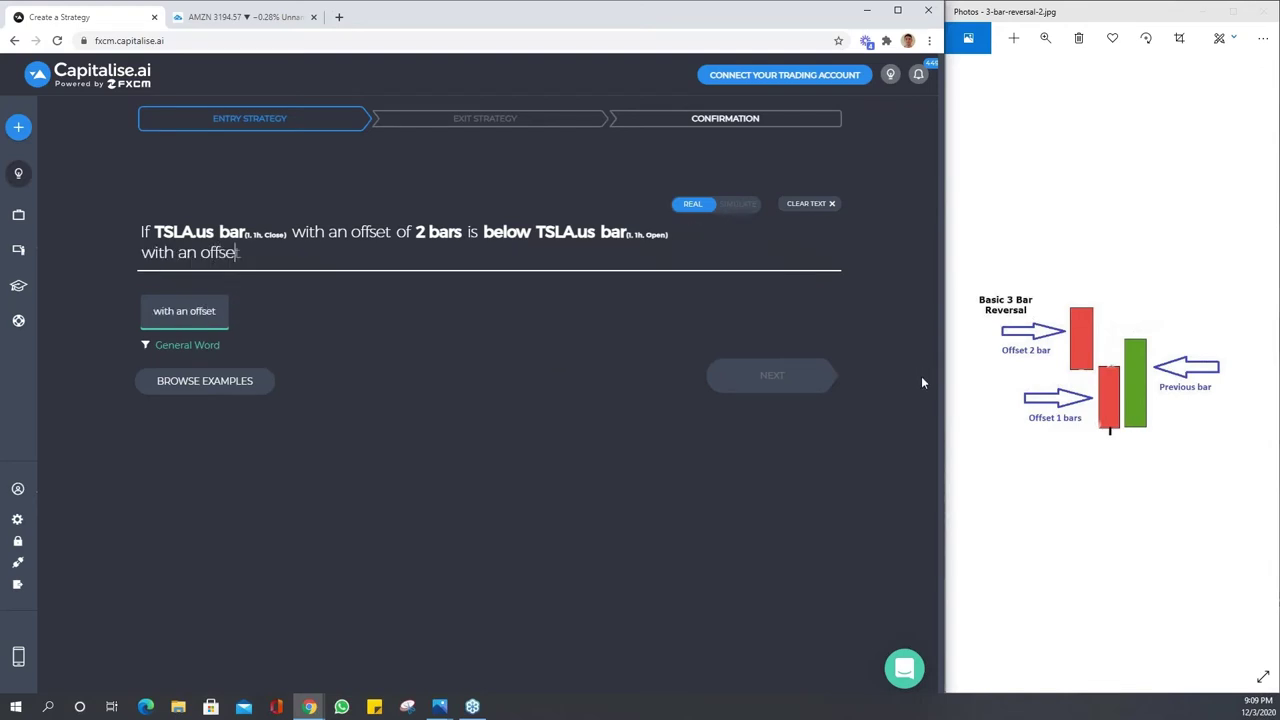
type("of 2 bars")
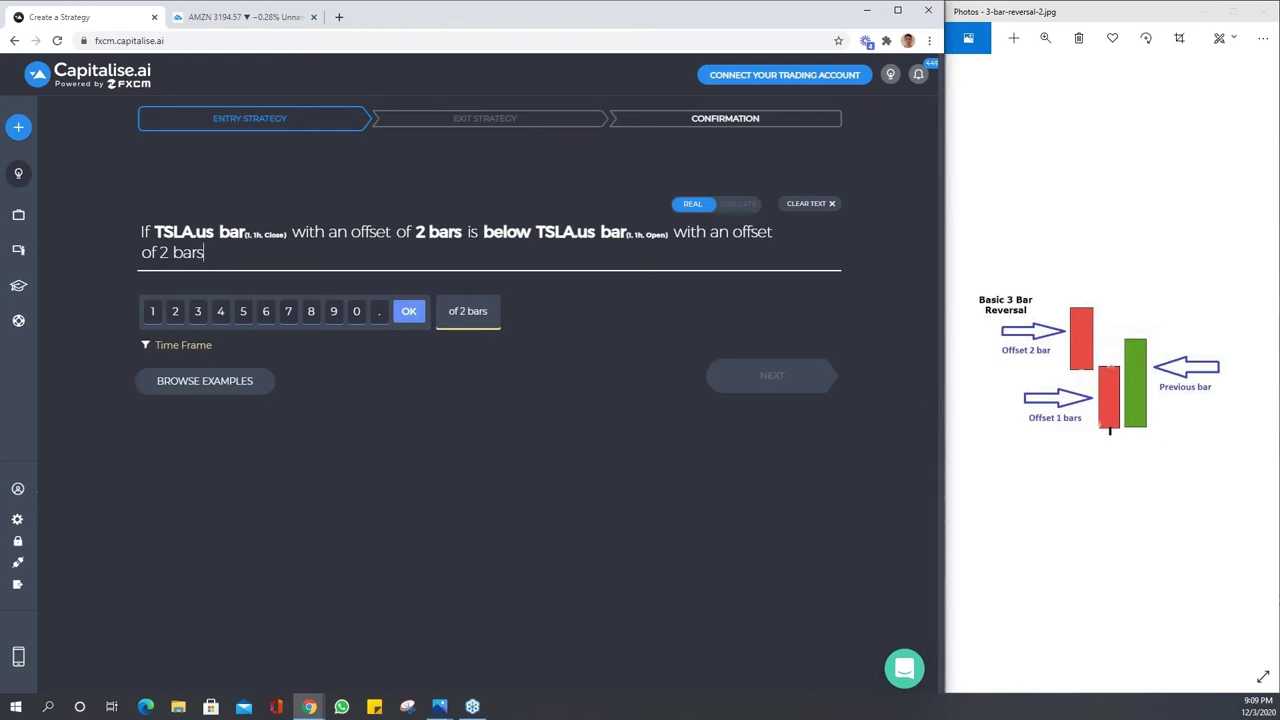
left_click(476, 318)
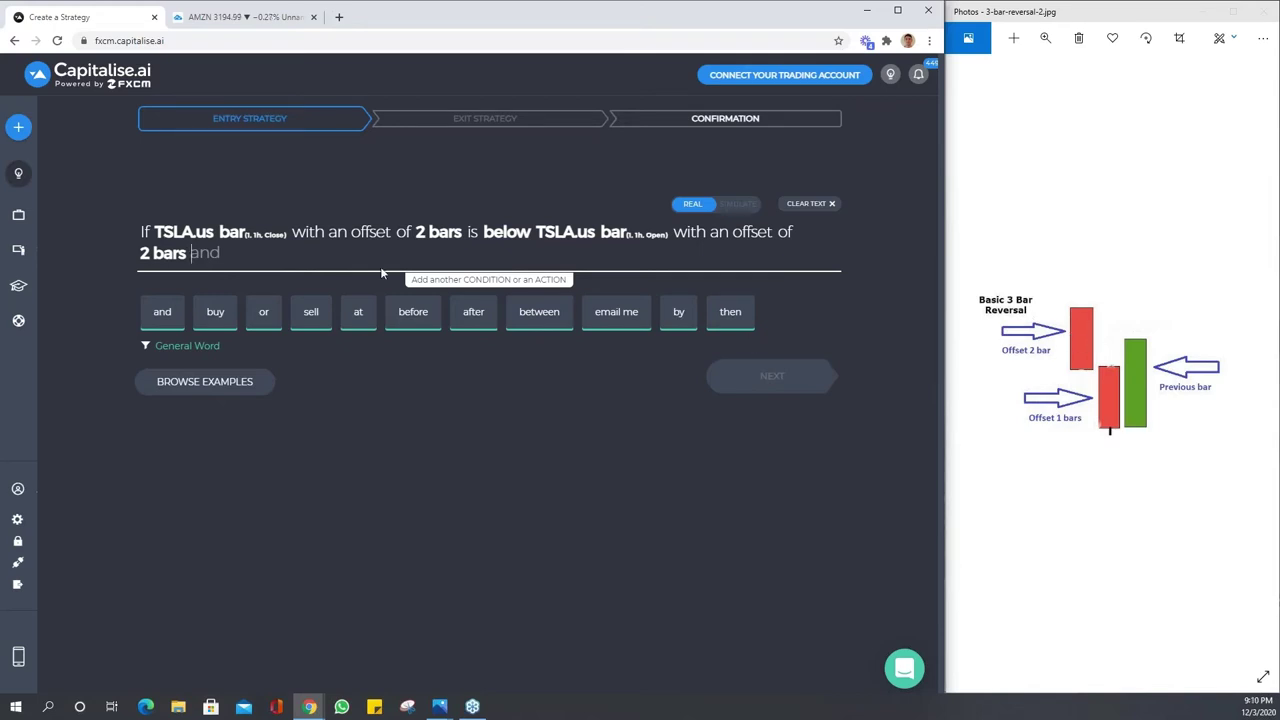
- Try adding the minimum difference "by at least 0.2%" to the end of the condition
type("by at")
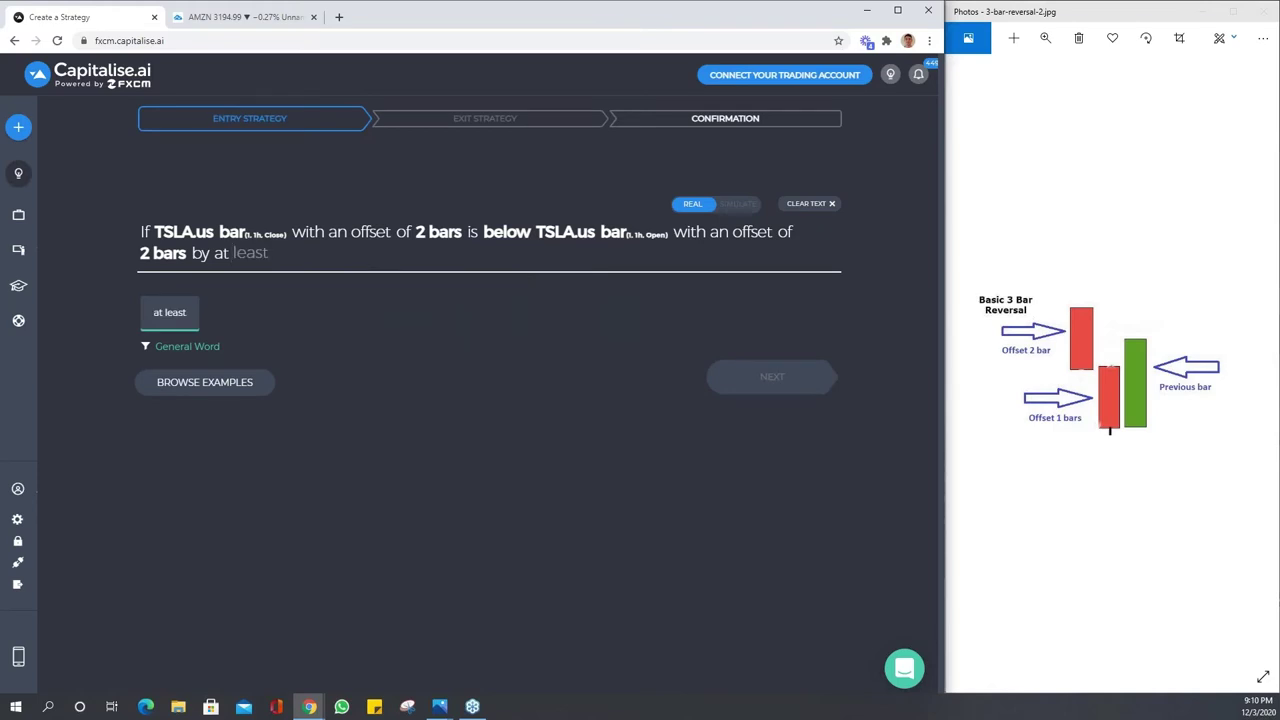
type(" least 0.2")
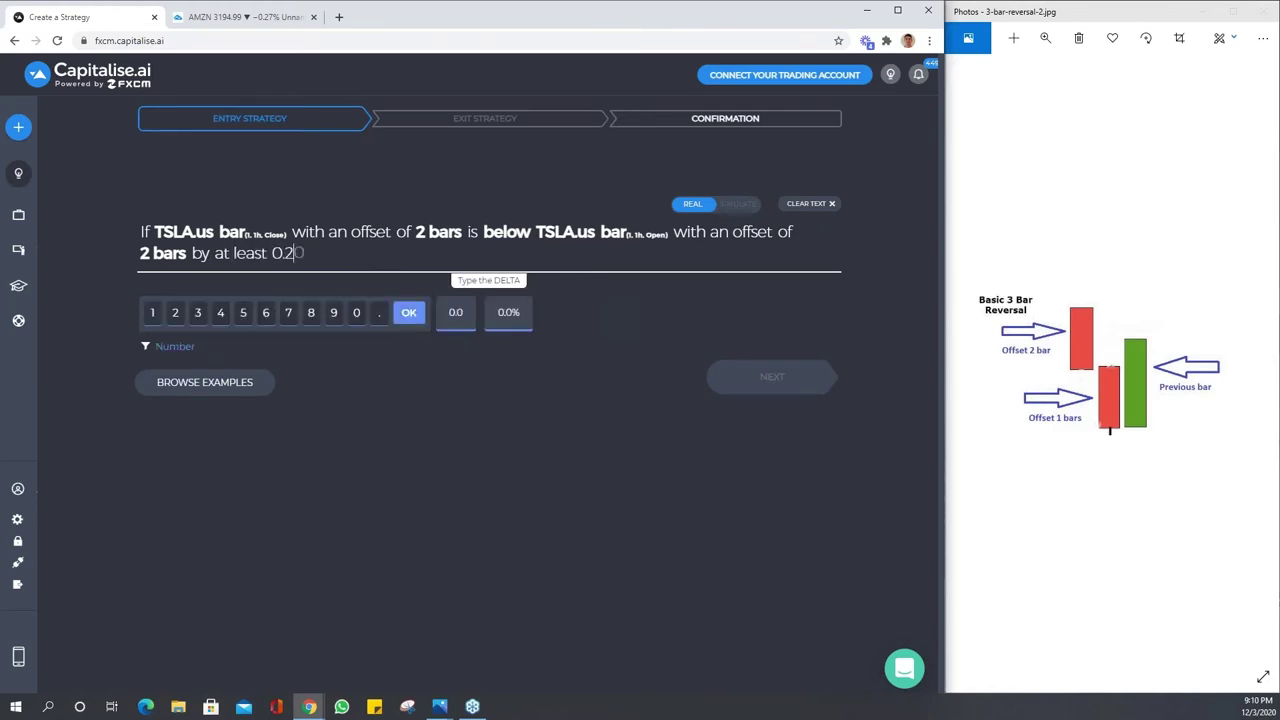
type("%")
- Remove the "by at least 0.2%" wording from the end of the condition
key("BackSpace")
key("BackSpace")
key("BackSpace")
key("BackSpace")
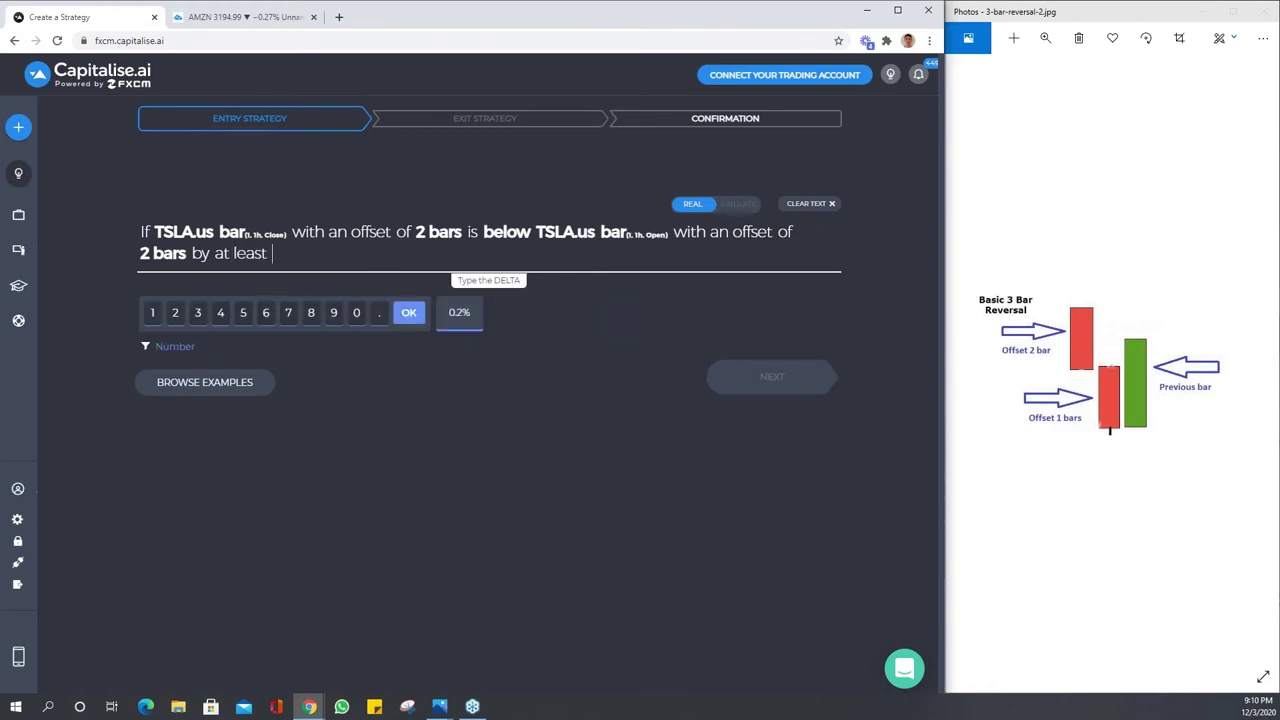
key("BackSpace")
key("BackSpace")
key("BackSpace")
key("BackSpace")
key("BackSpace")
key("BackSpace")
key("BackSpace")
key("BackSpace")
key("BackSpace")
key("BackSpace")
key("BackSpace")
key("BackSpace")
key("BackSpace")
key("BackSpace")
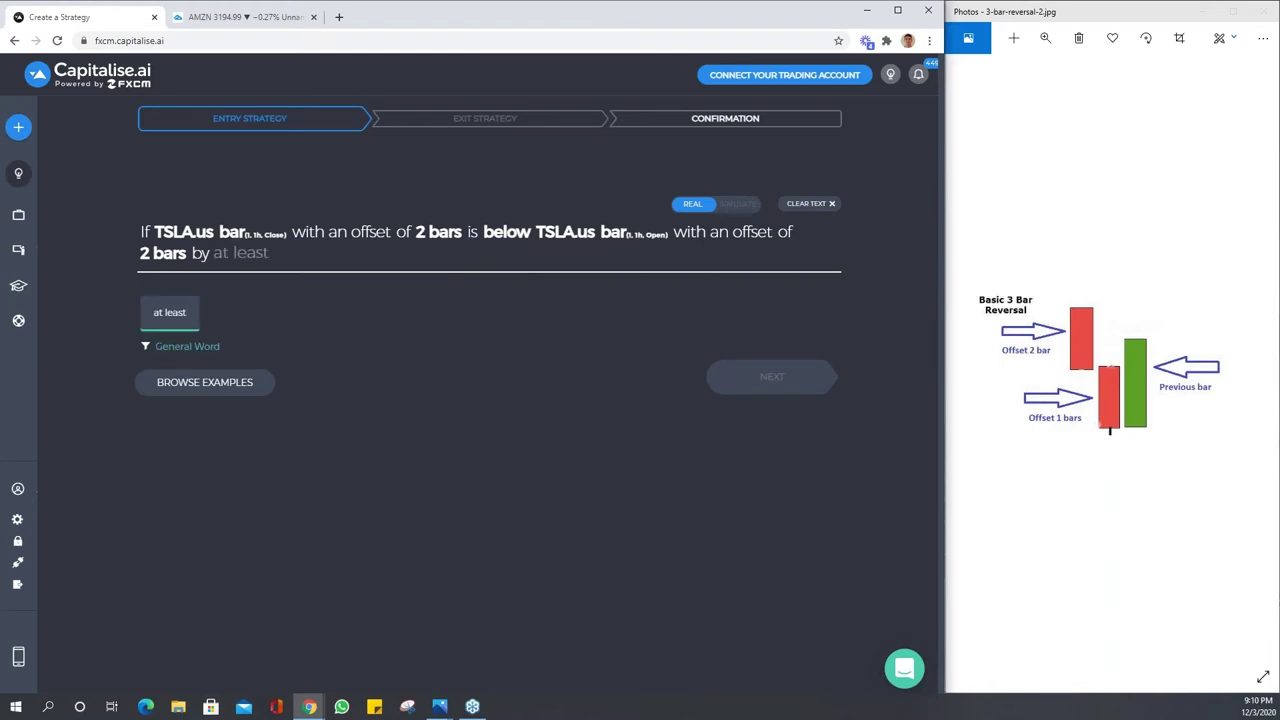
type("s")
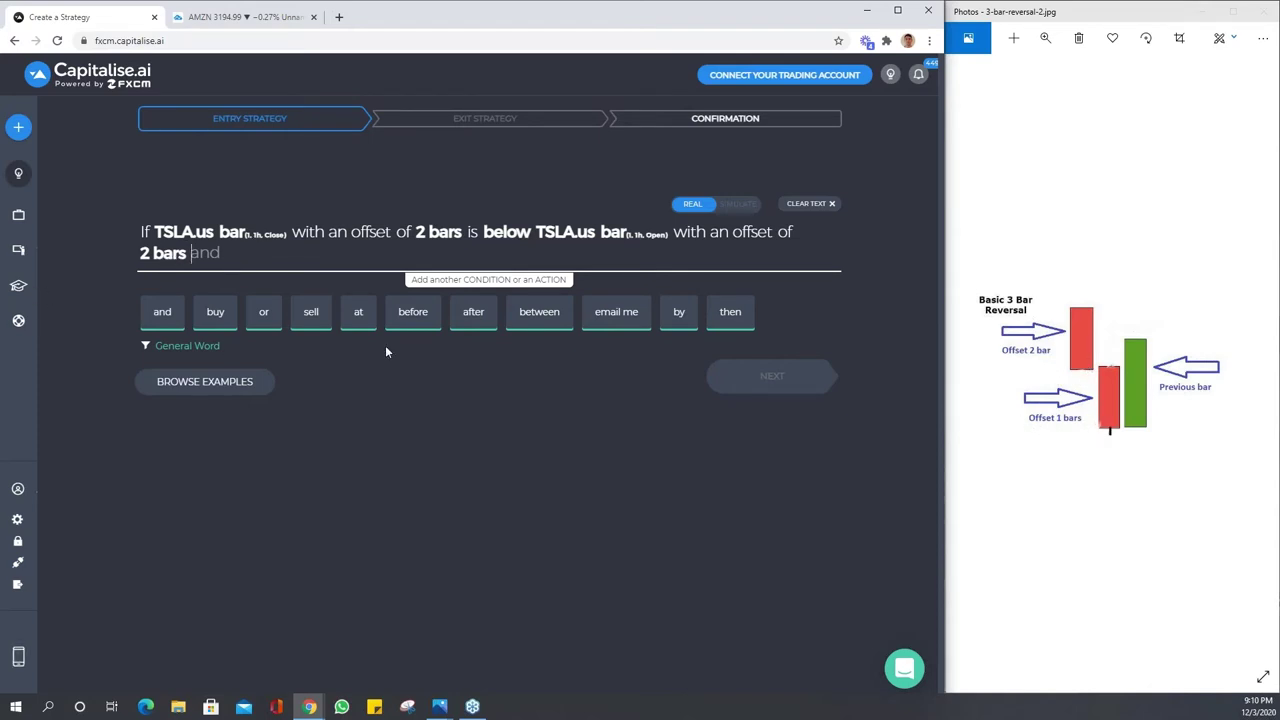
- Start a second condition with "and if TSLA.us bar", using a 1h bar period and the Close price
type("and if tsla bar")
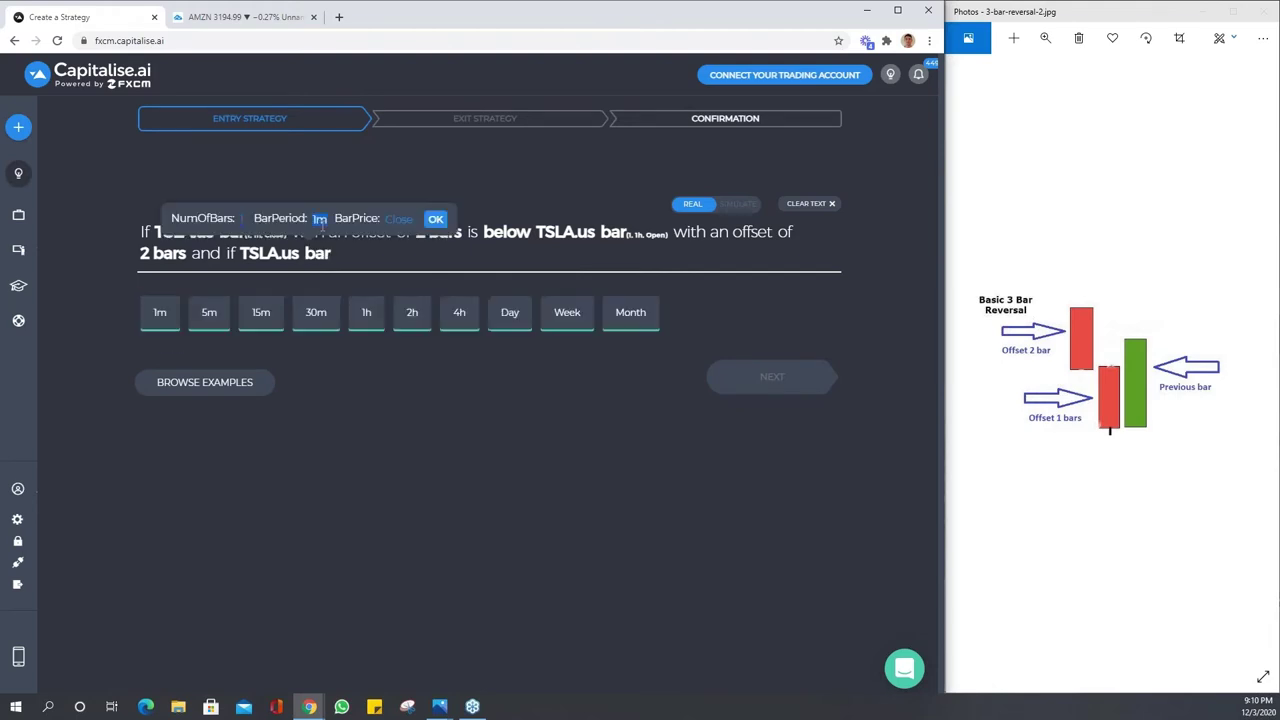
left_click(367, 313)
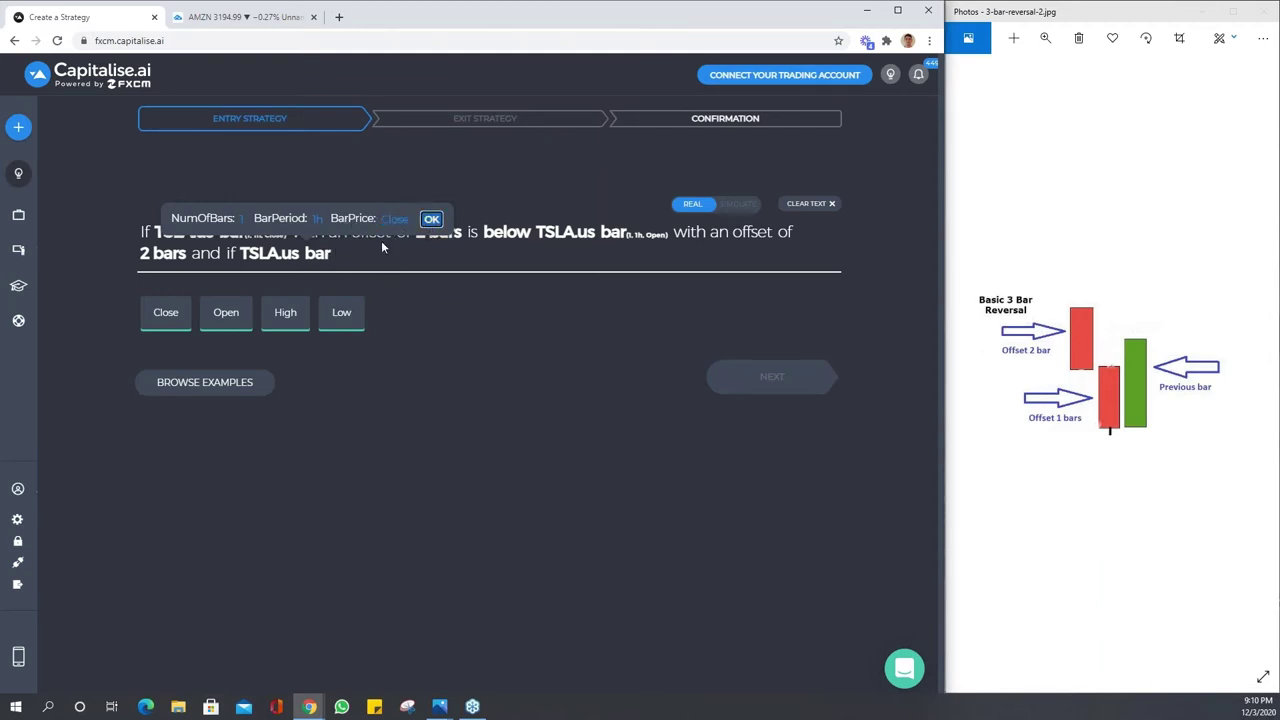
left_click(431, 218)
- Extend the second condition's Close bar with "with an offset of 1 bars", replacing any wrongly worded text
type("with a")
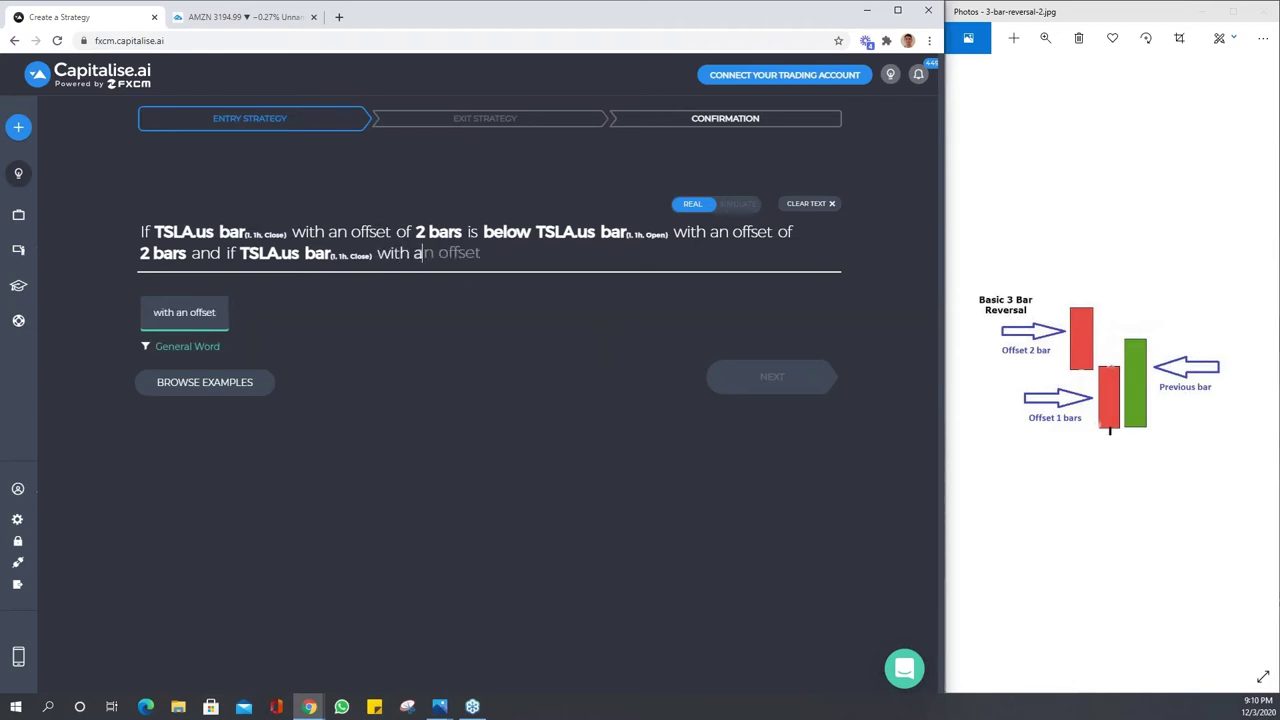
type("n offset 1")
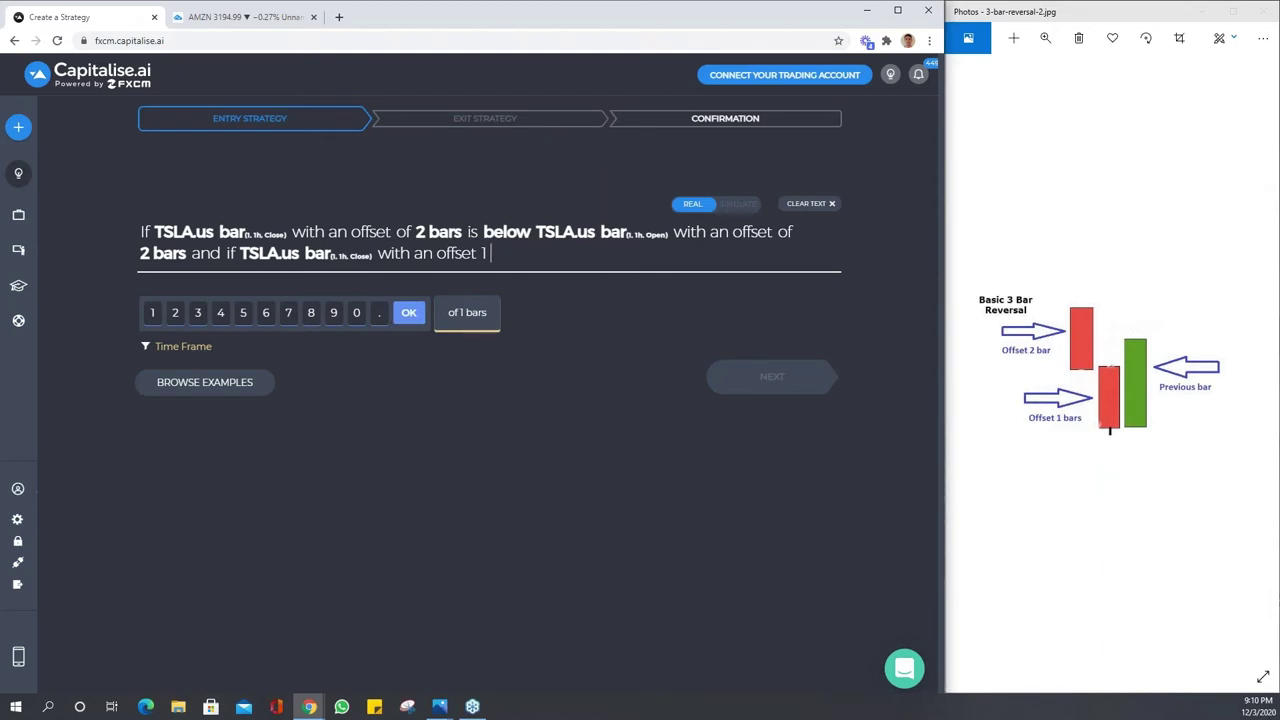
type(" is below")
type(" t")
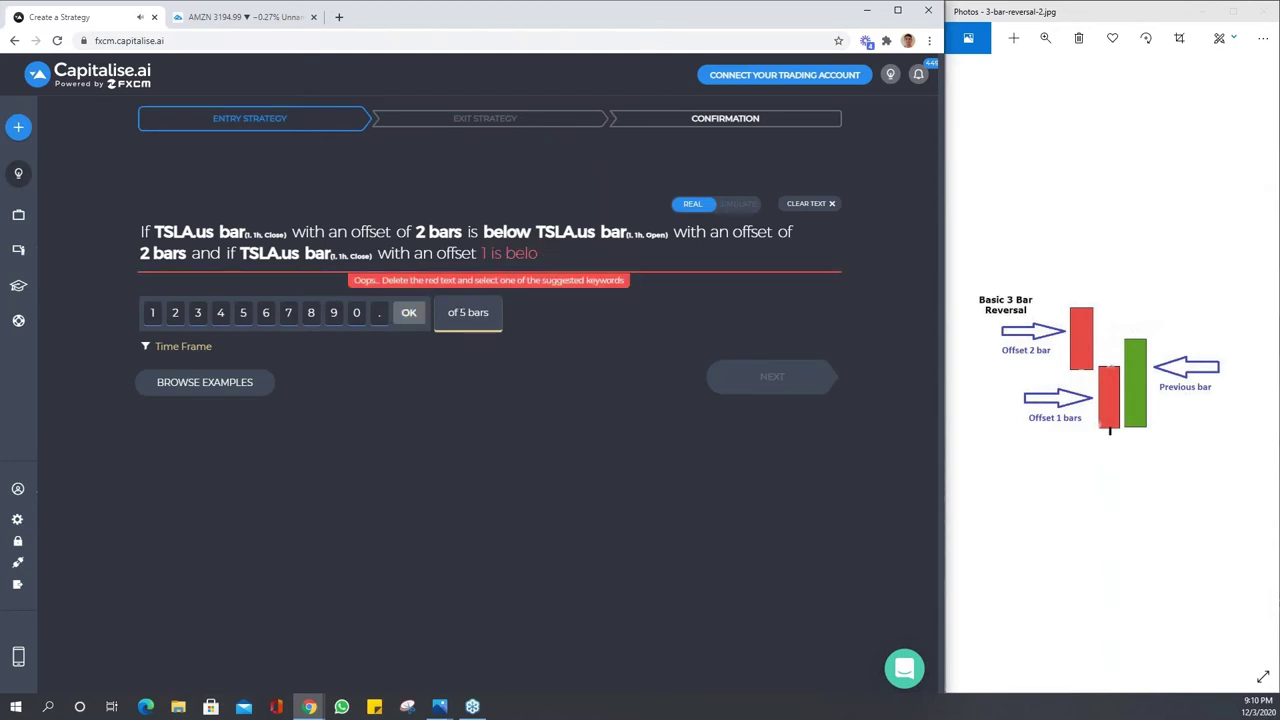
key("BackSpace")
key("BackSpace")
key("BackSpace")
key("BackSpace")
type("of 1 bar")
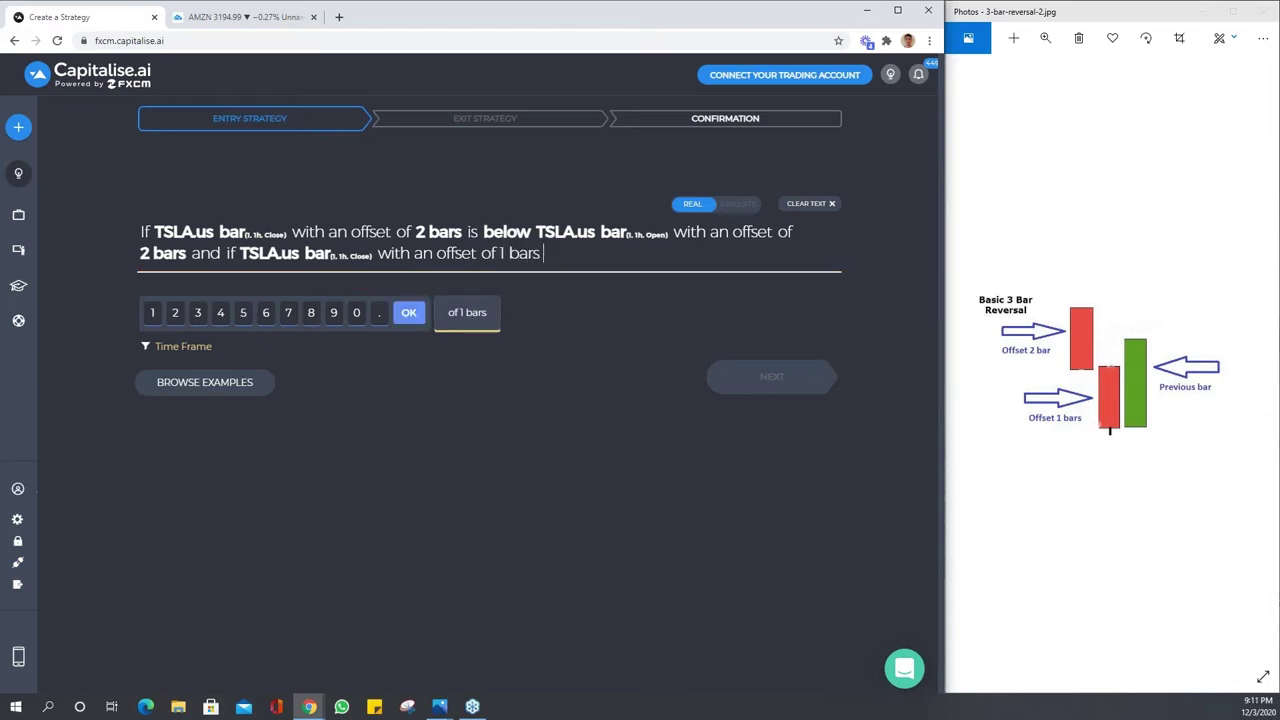
- Continue the second condition with "is below TSLA.us bar", using a 1h bar period and the Close price
key("Return")
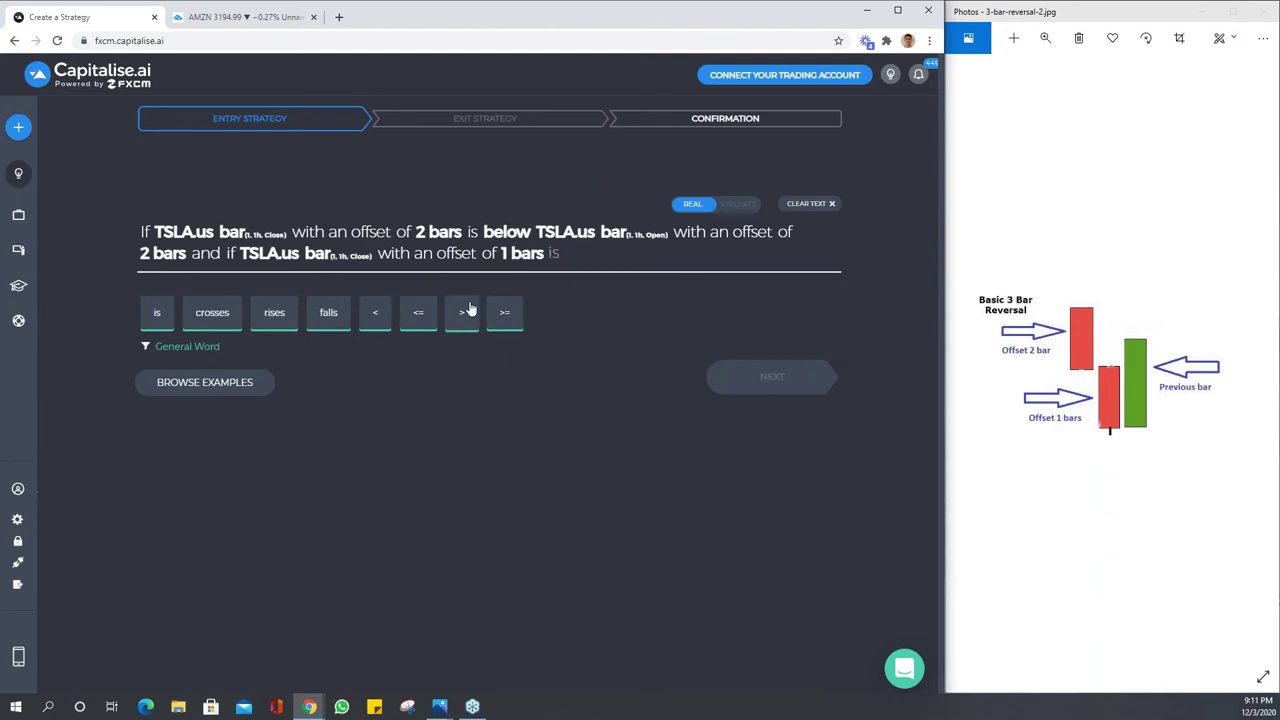
type("is below ")
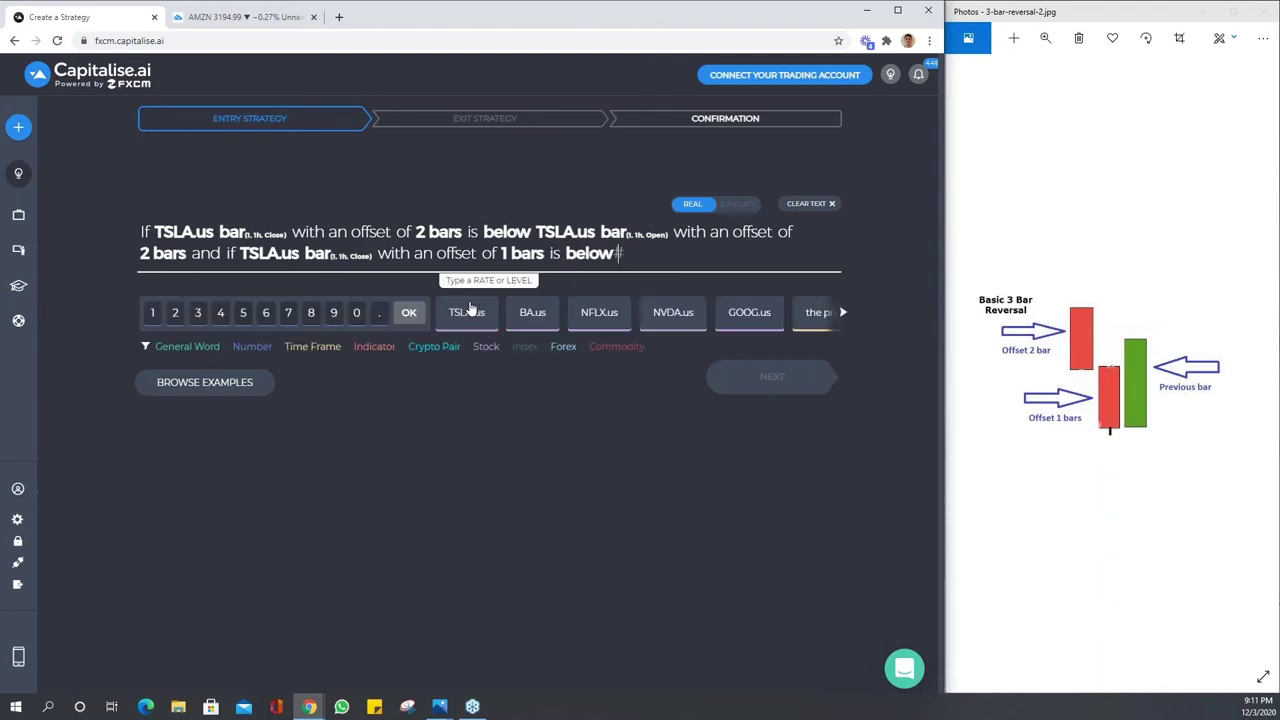
type("tsla")
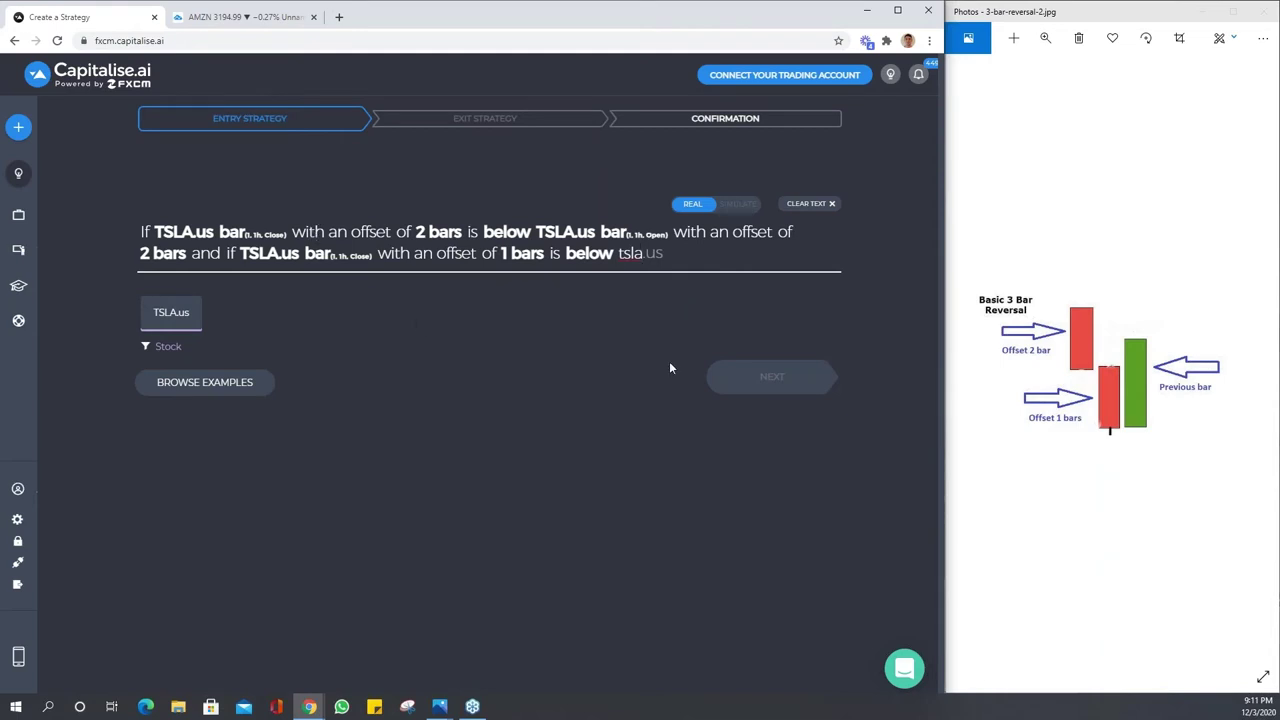
key("Tab")
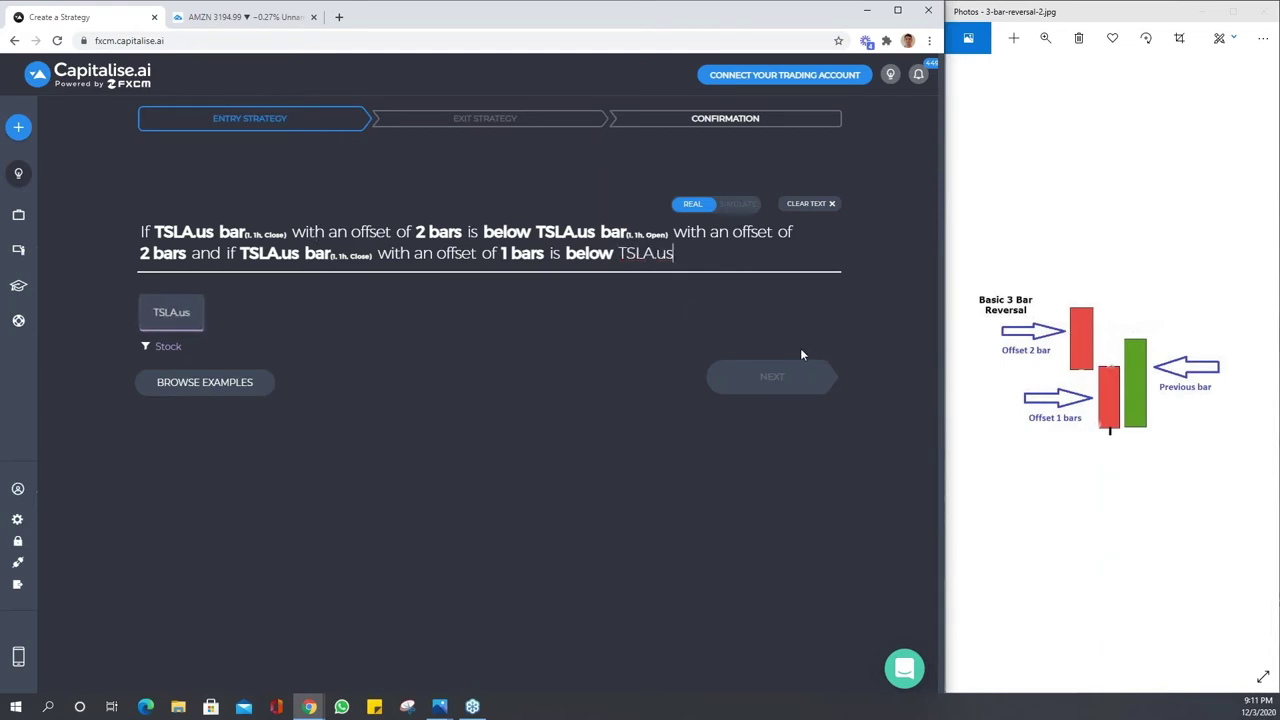
type("bar")
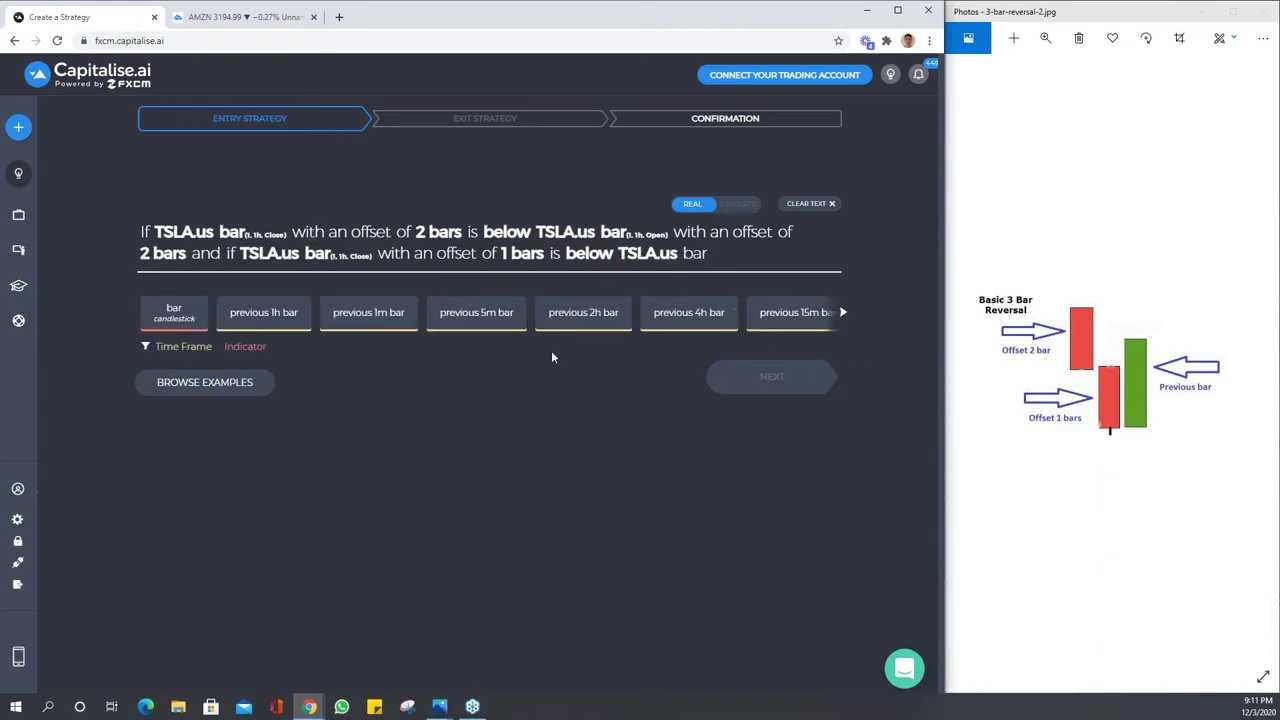
left_click(163, 319)
left_click(697, 218)
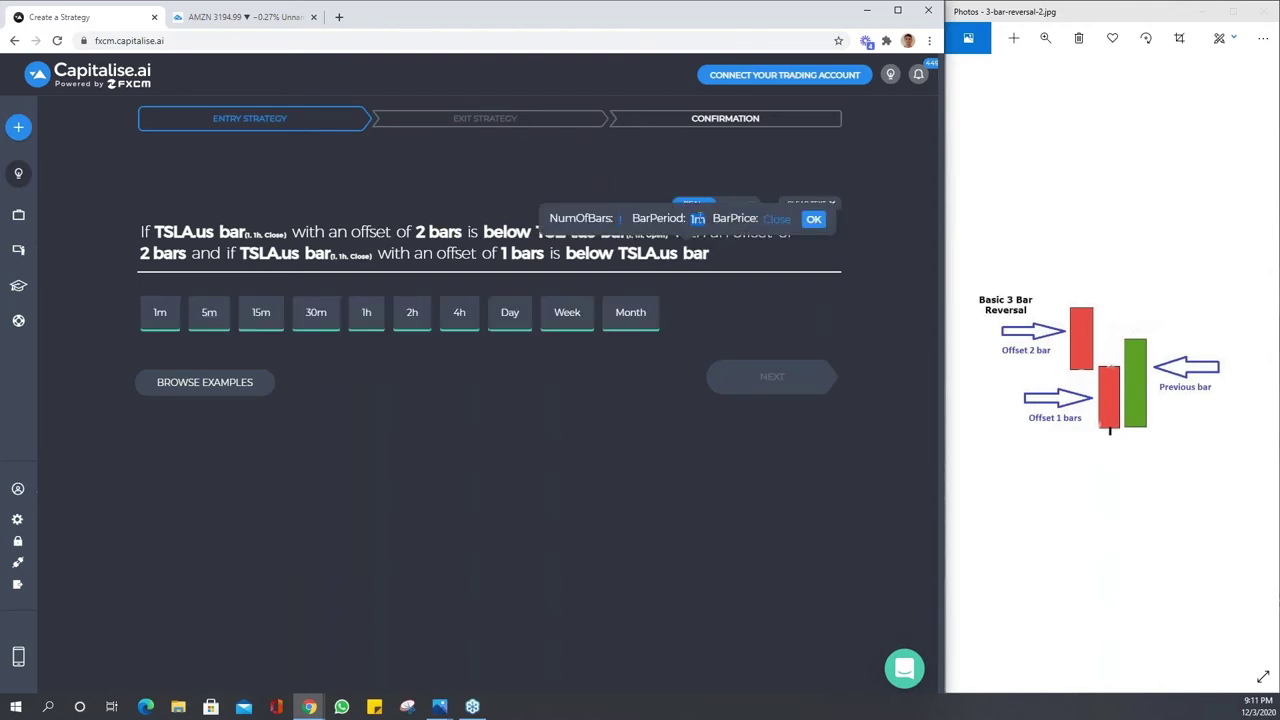
left_click(370, 312)
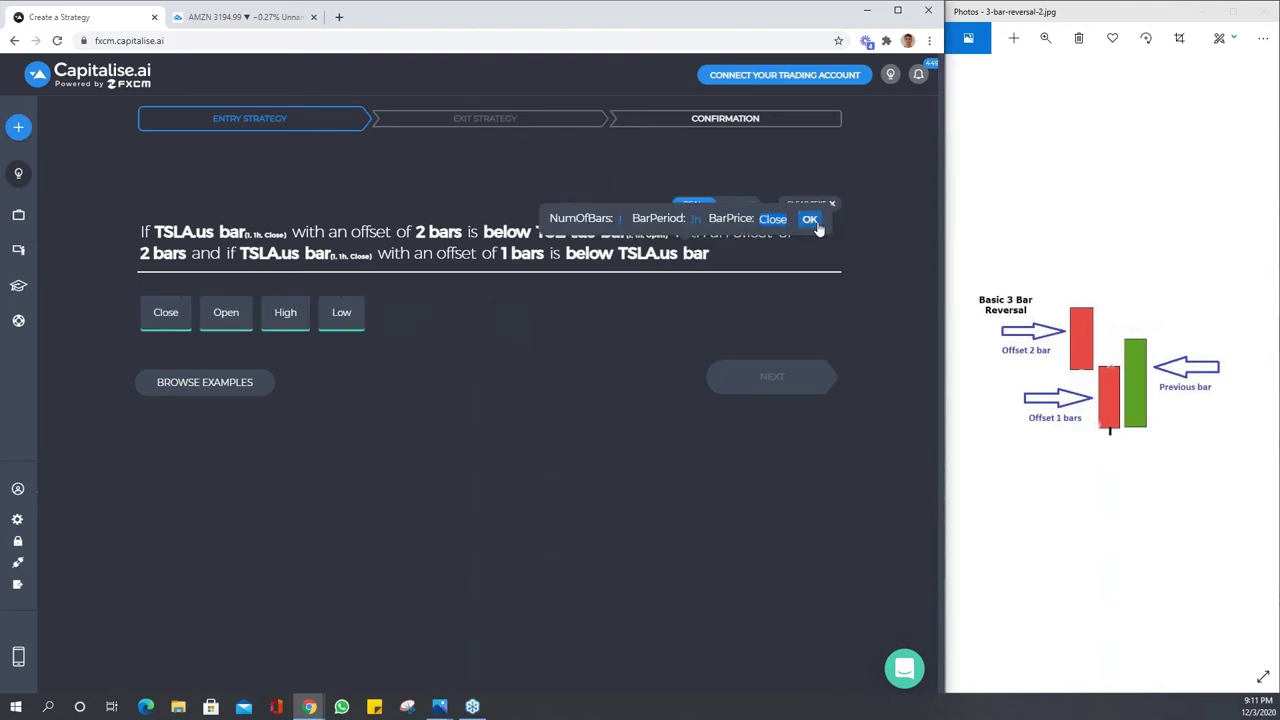
left_click(815, 224)
- Extend the comparison bar of the second condition with "with an offset of 2 bars"
type("W")
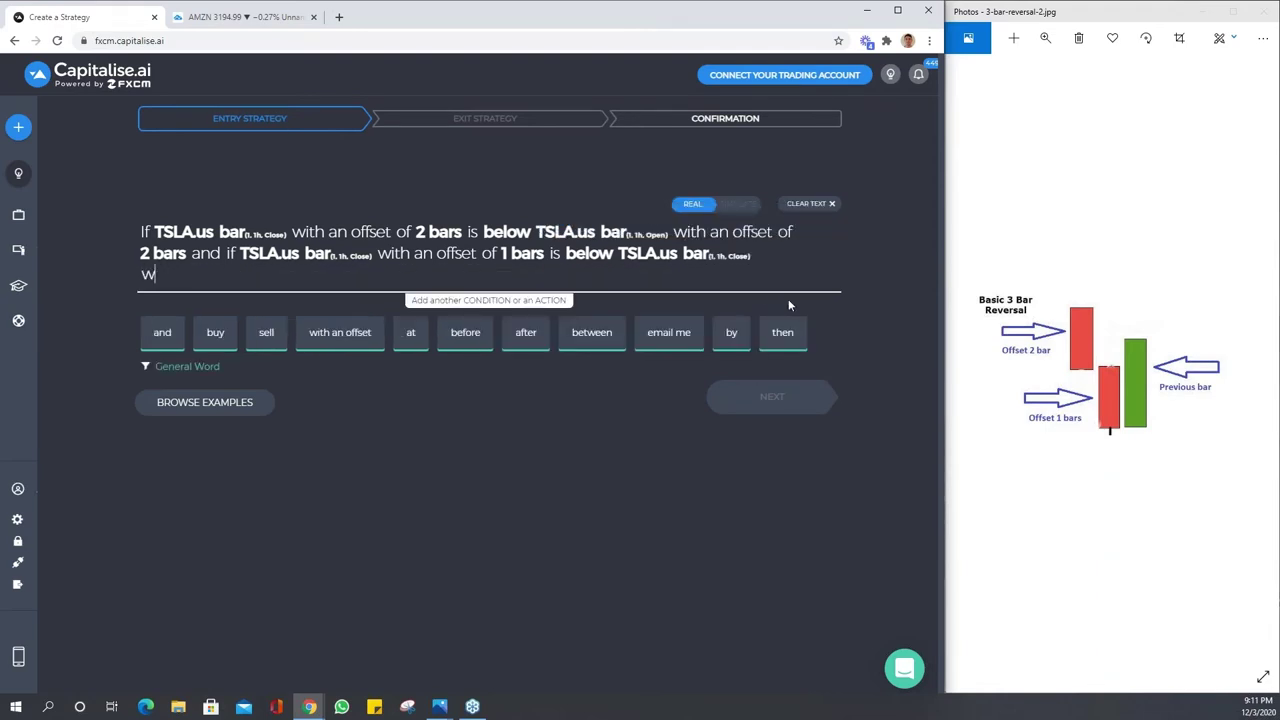
type("ith an offse")
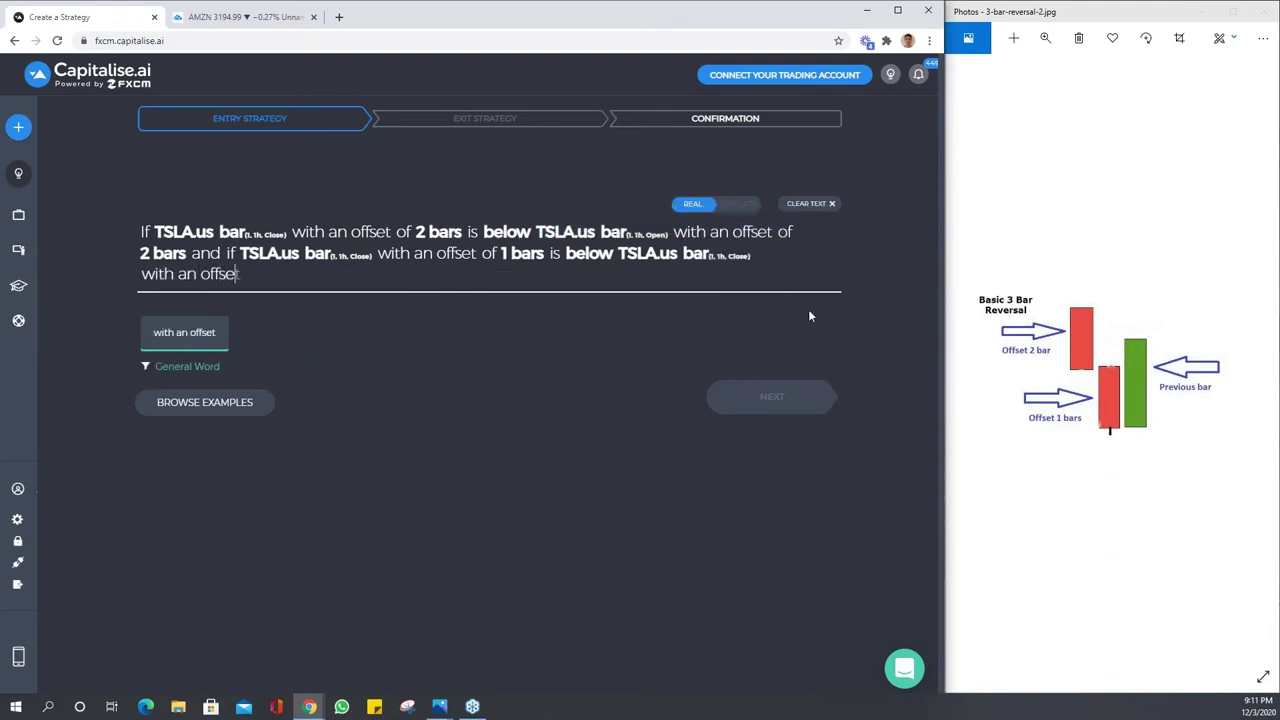
type("t of 2 bars")
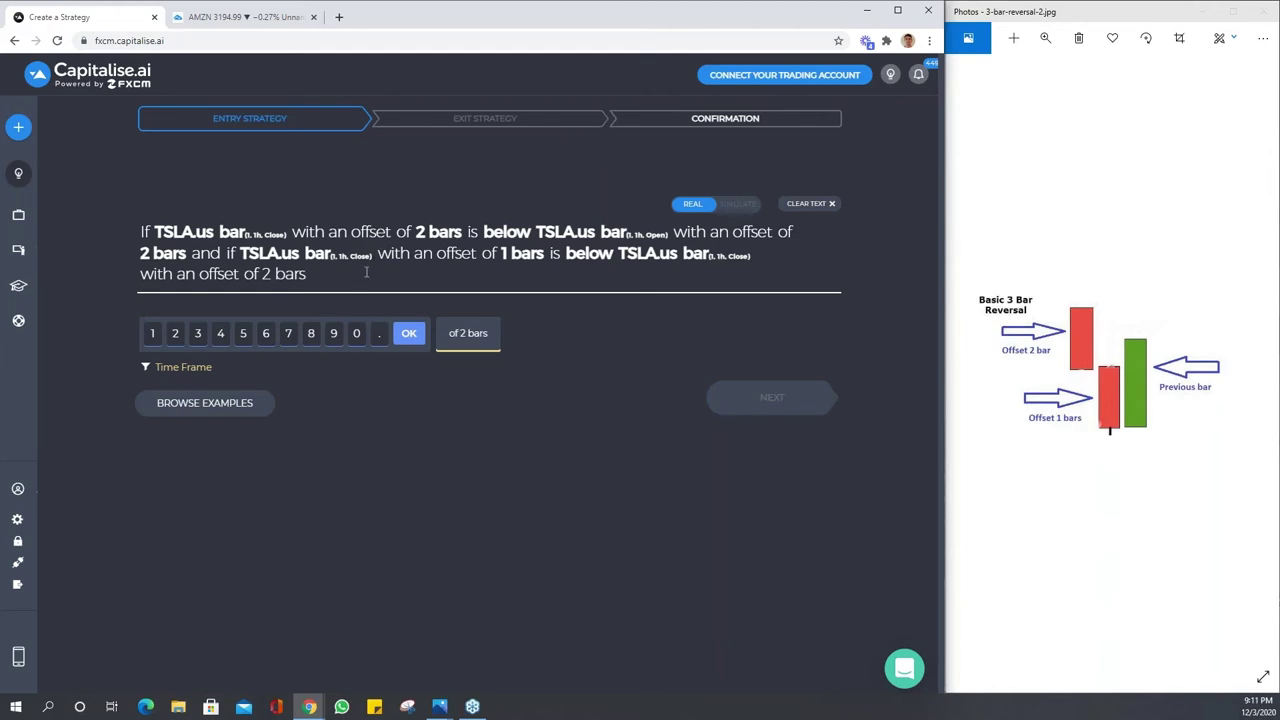
- Start a third condition with "and if TSLA.us previous 1 hour bar close"
type("and if tsla")
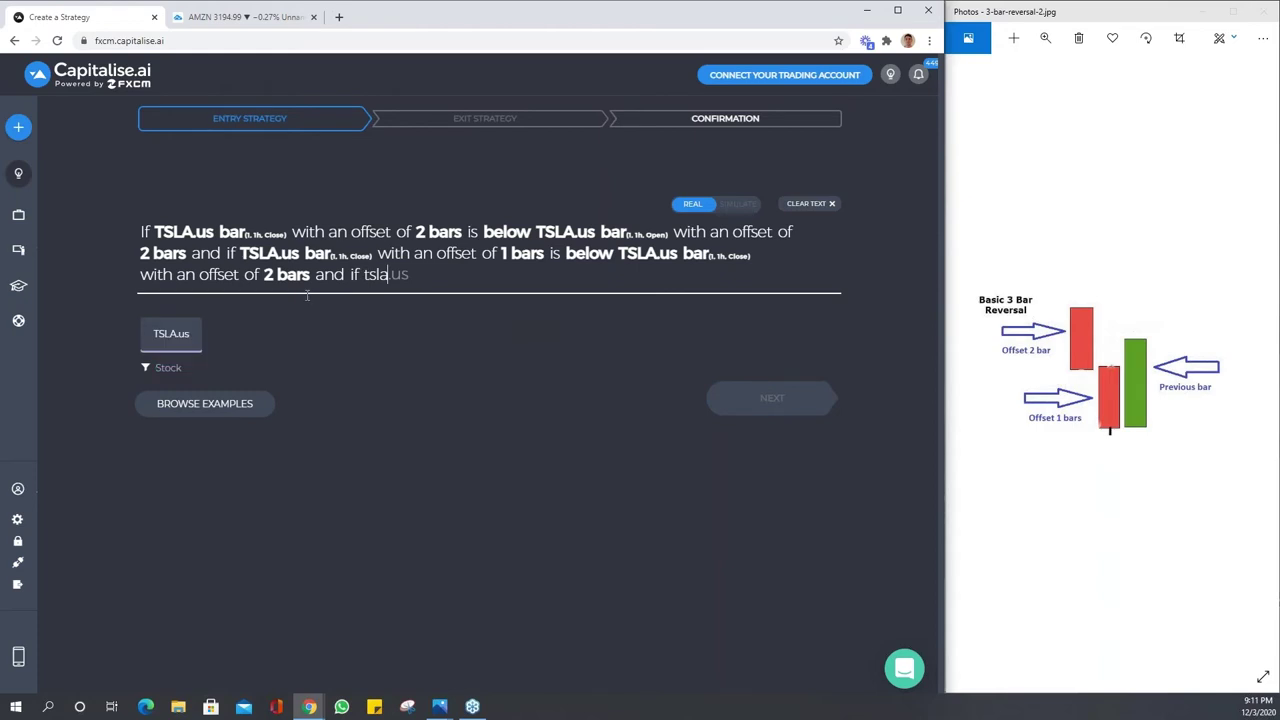
left_click(188, 333)
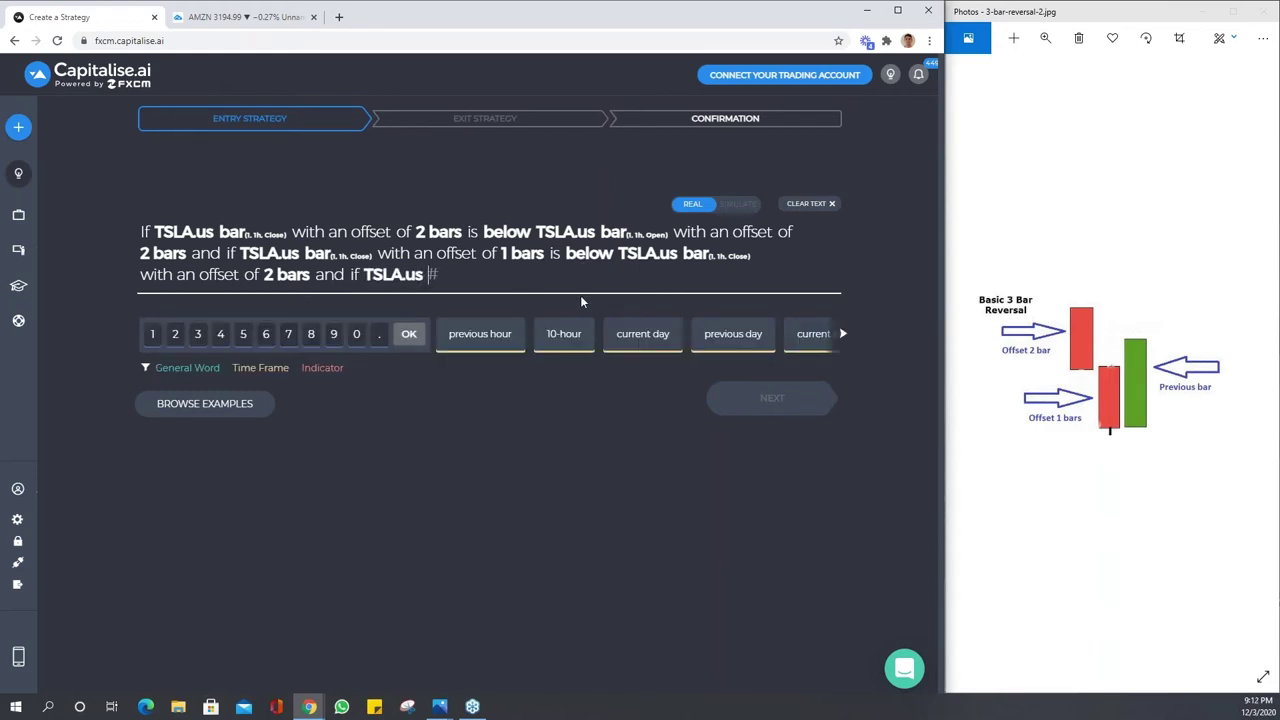
type("previous 1 hour bar")
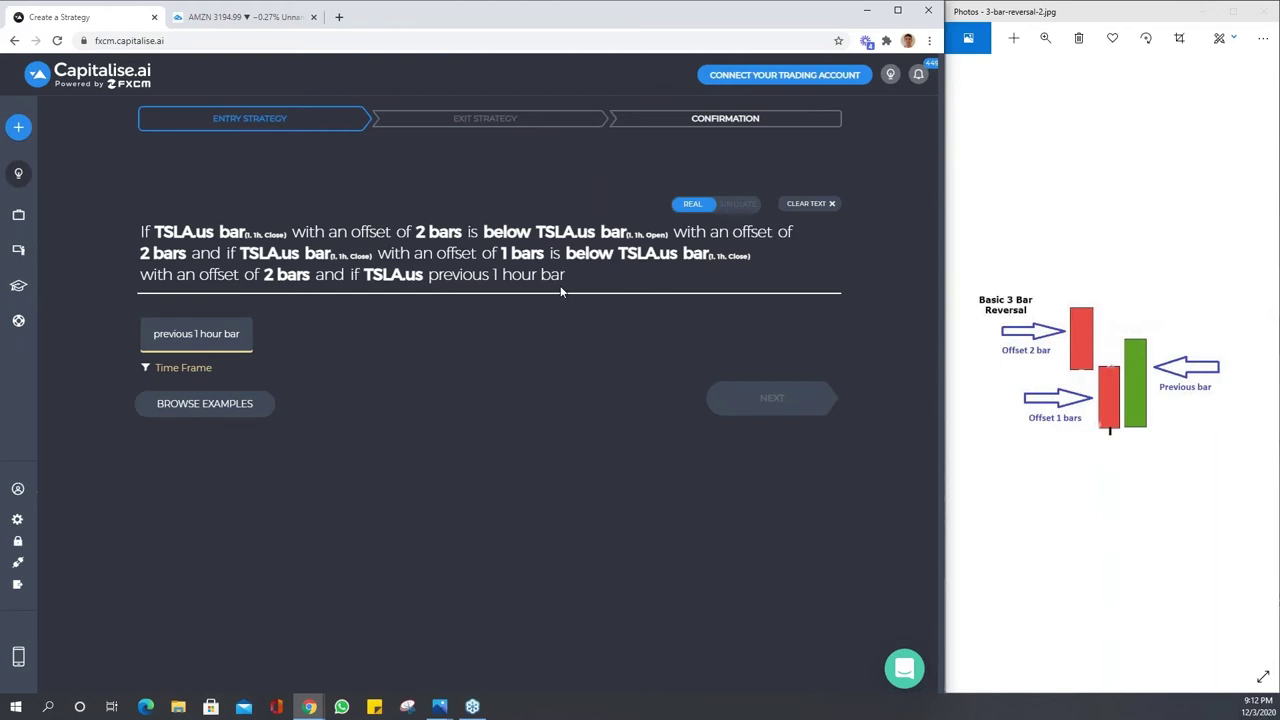
type("close")
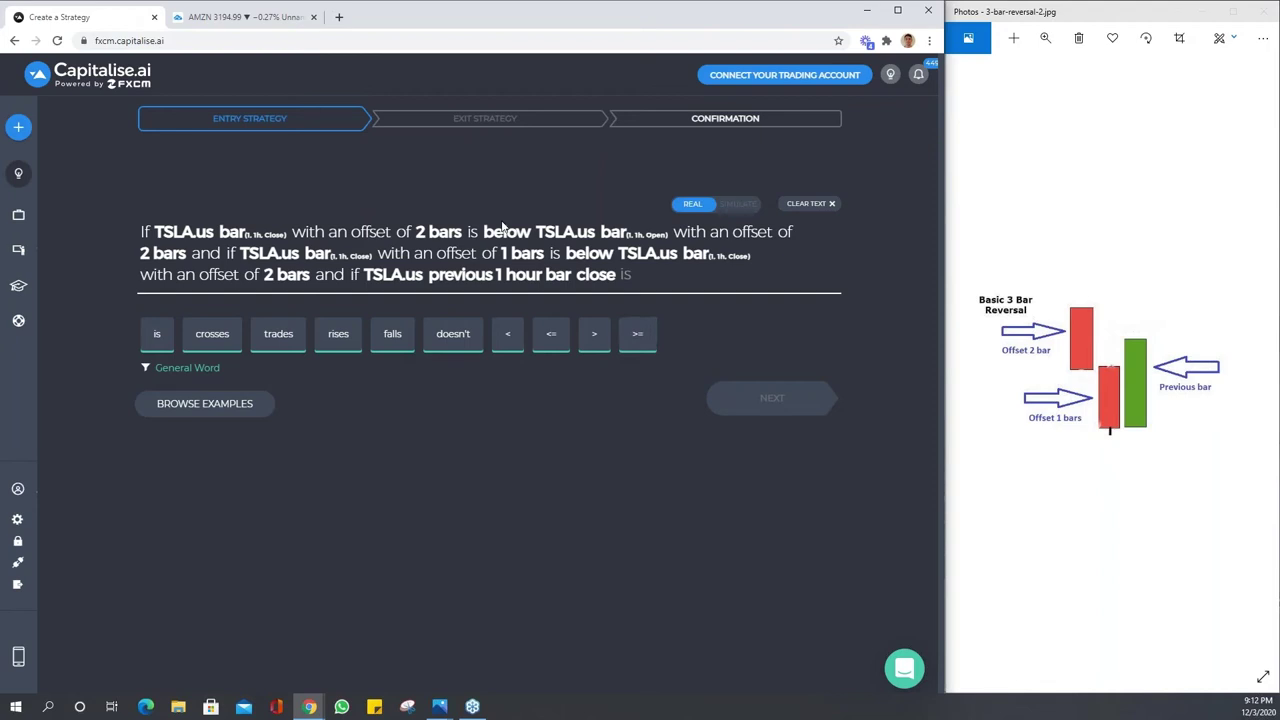
- Continue the third condition with "is above TSLA.us bar", using the Open price
left_click(503, 226)
type("tsla")
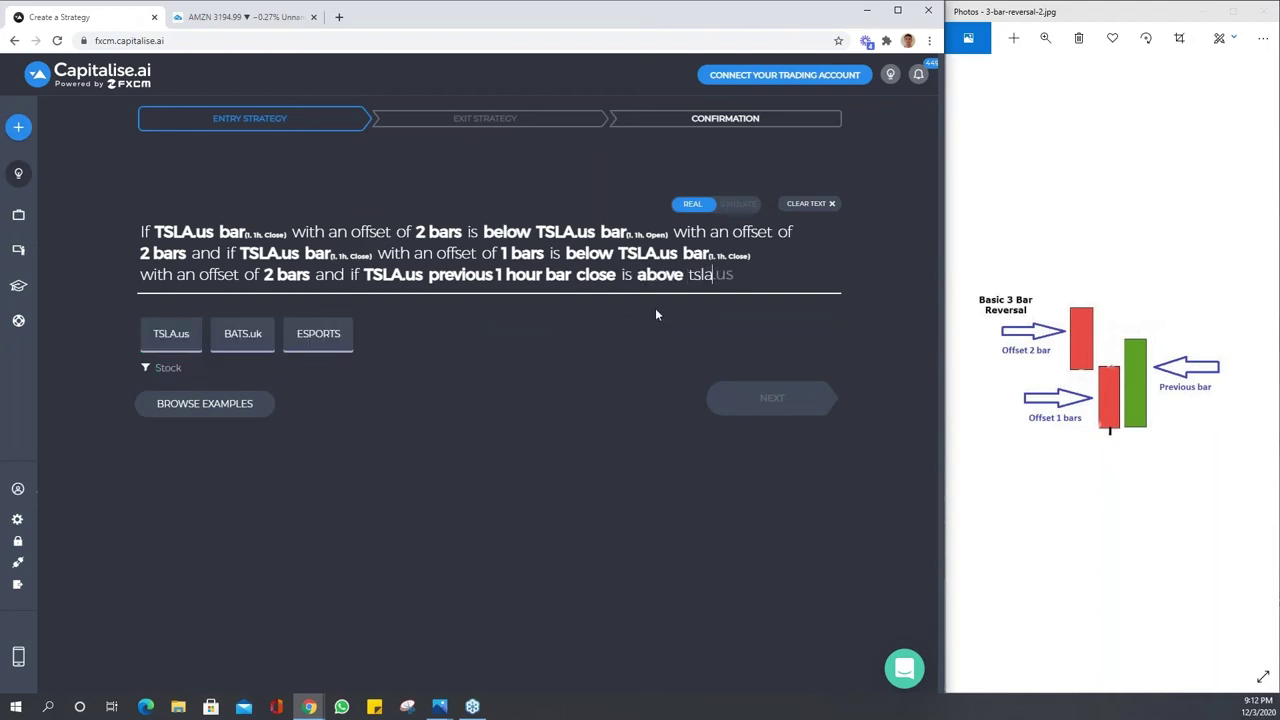
key("Tab")
type("bar")
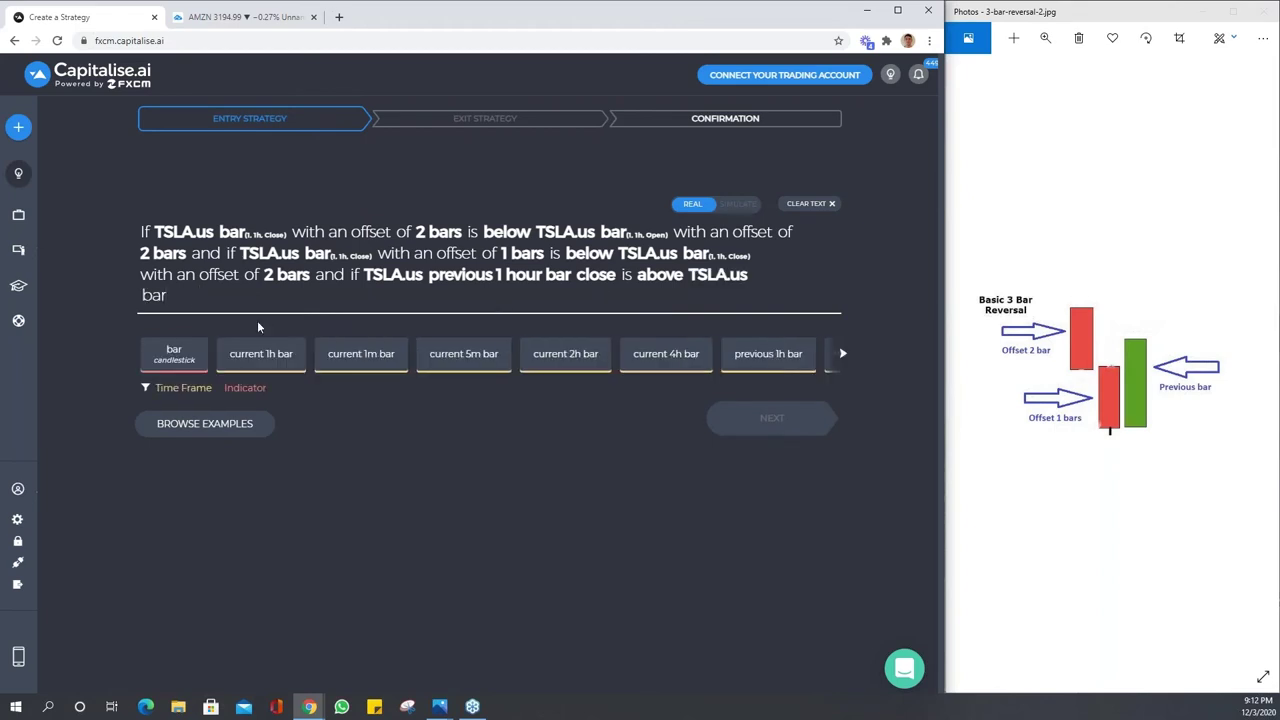
key("Return")
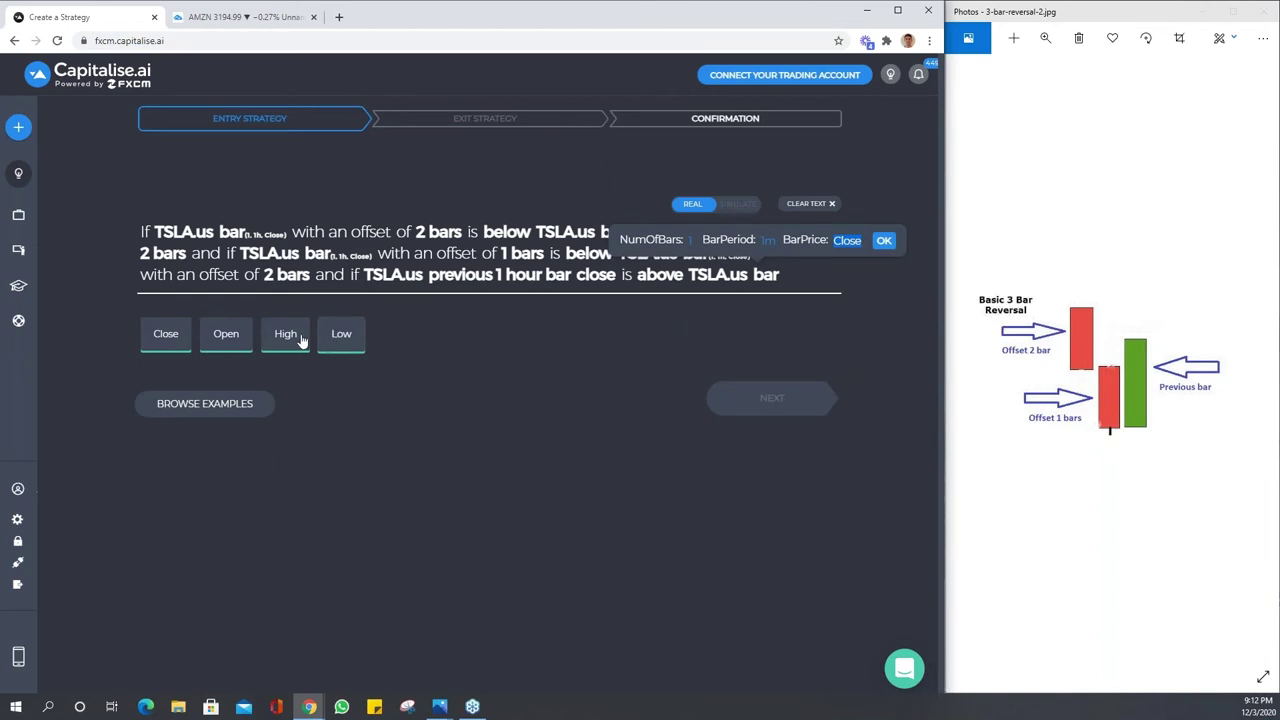
left_click(226, 333)
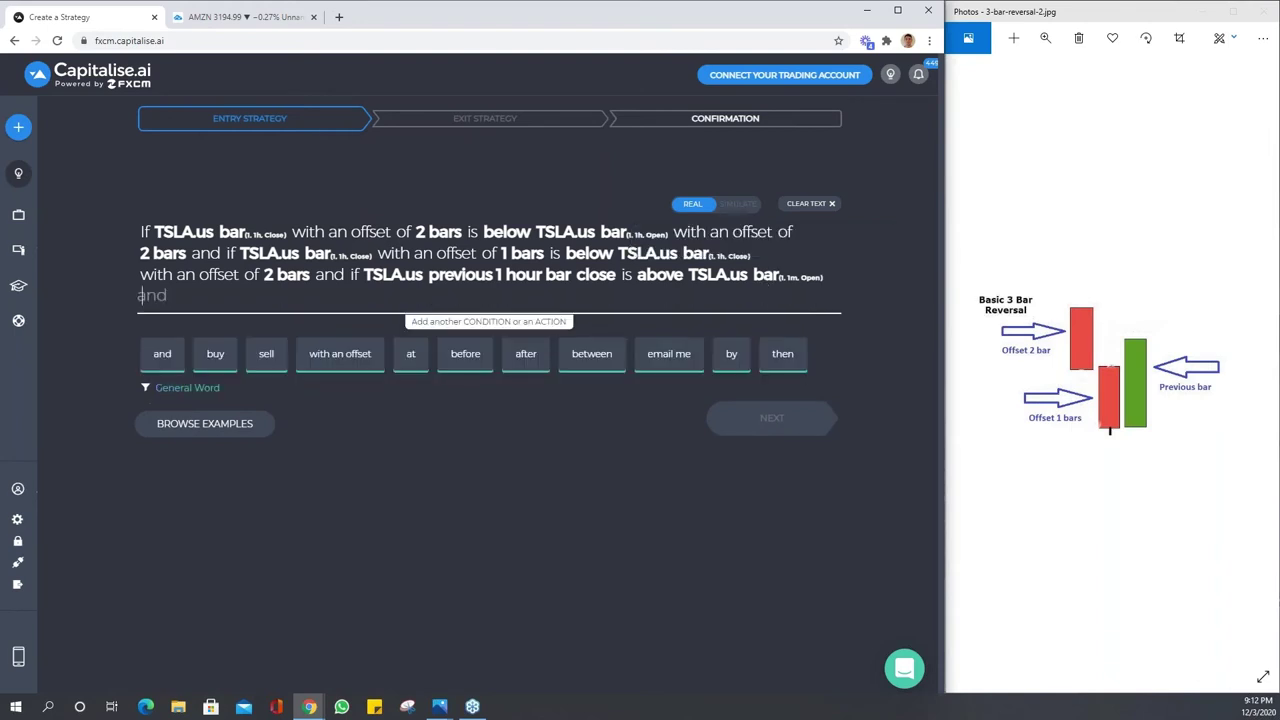
- Set the third condition's Open bar to a 1h period and add "with an offset of 1 bars"
left_click(767, 280)
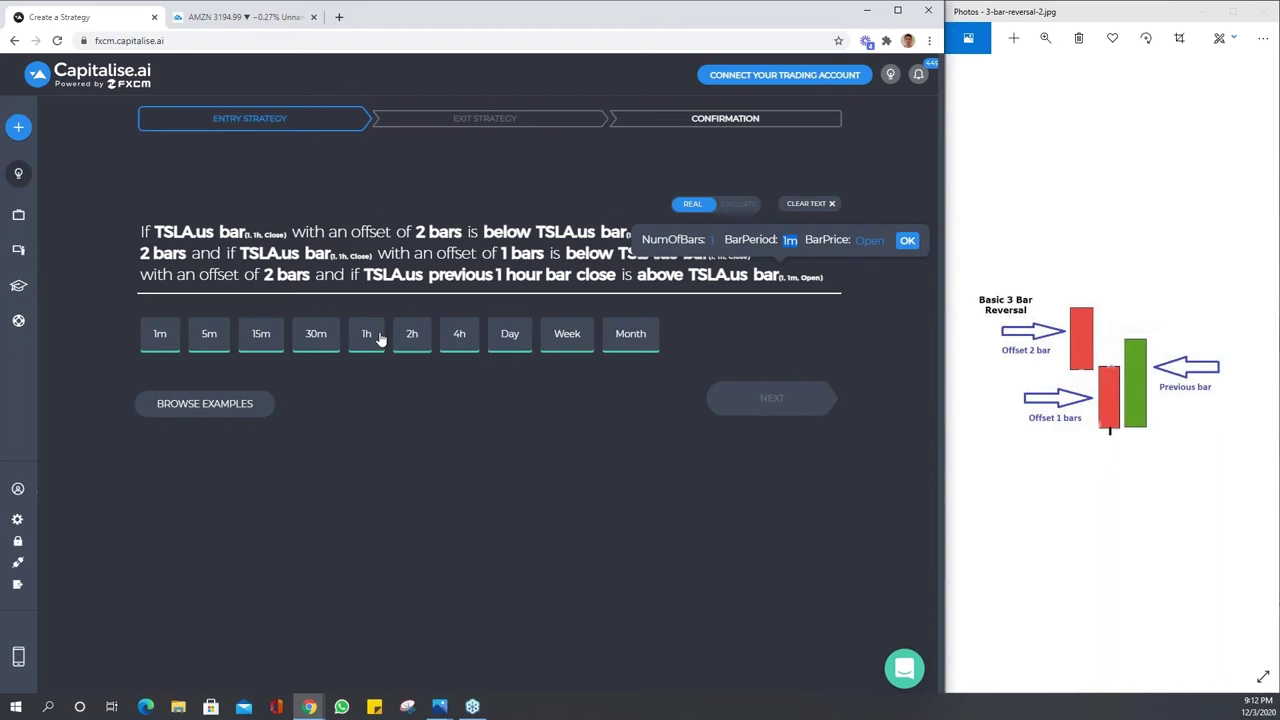
left_click(380, 340)
left_click(764, 317)
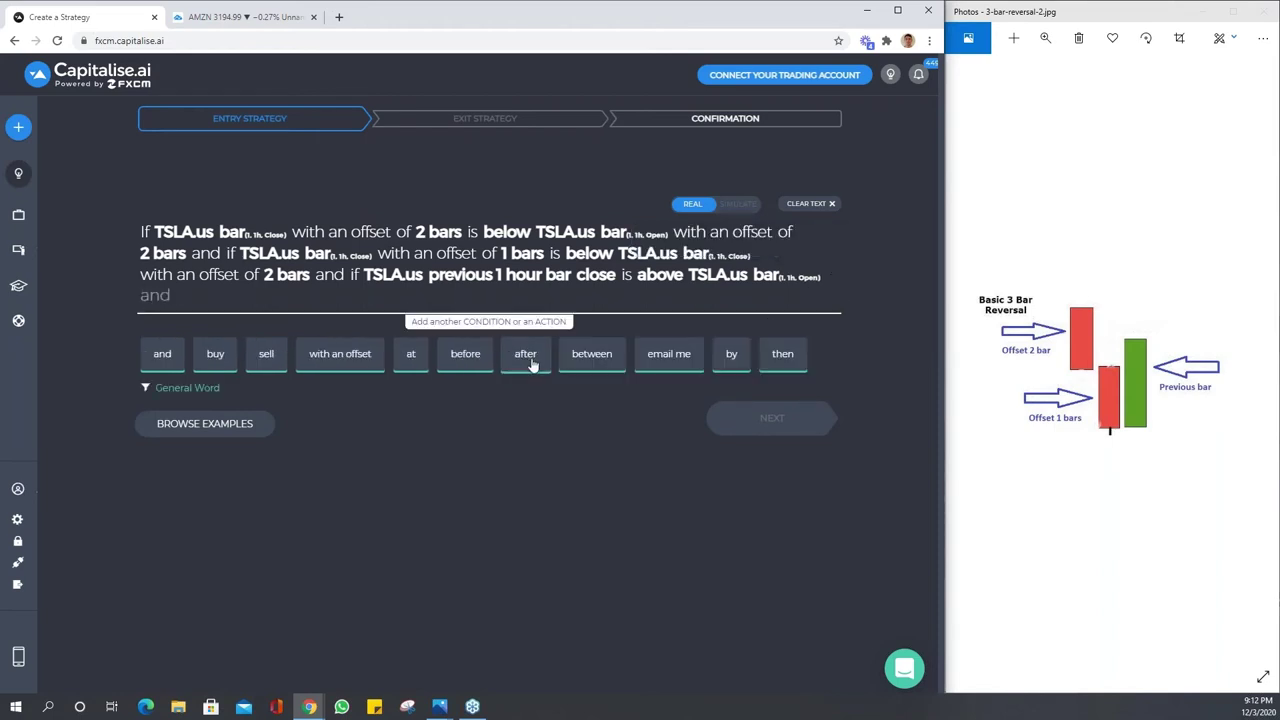
type("with an offset of")
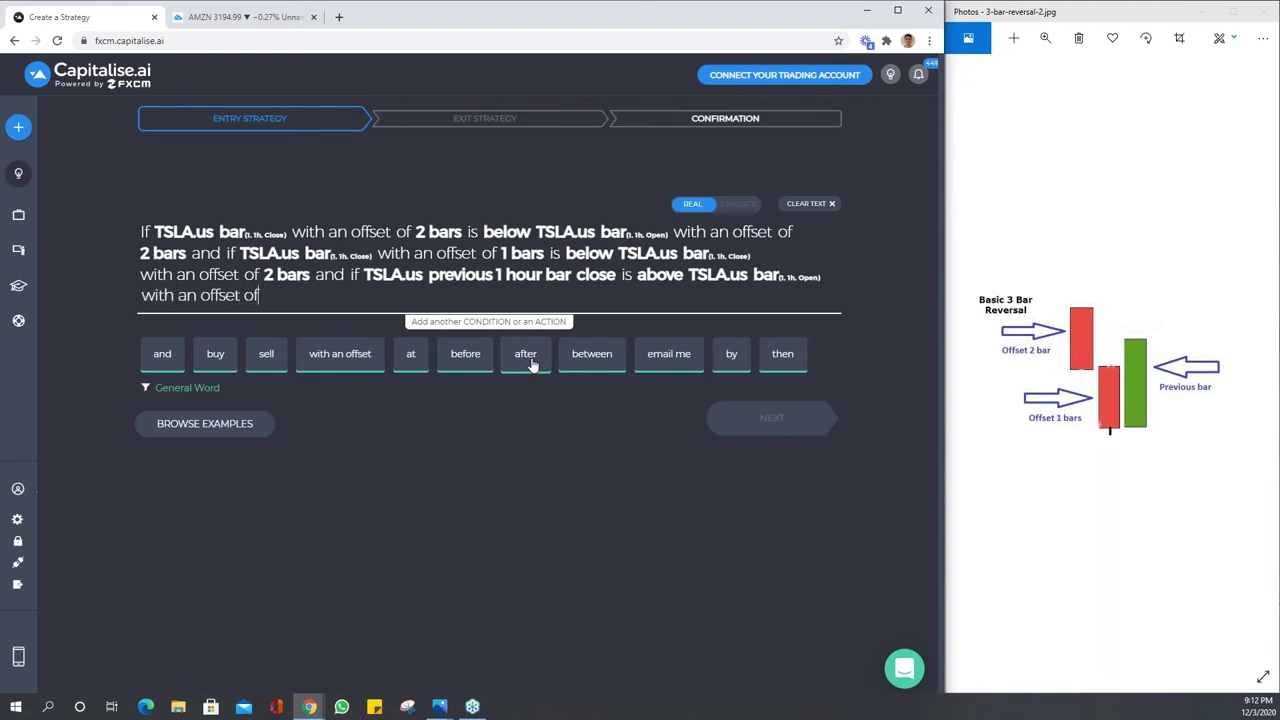
type(" 1 bars")
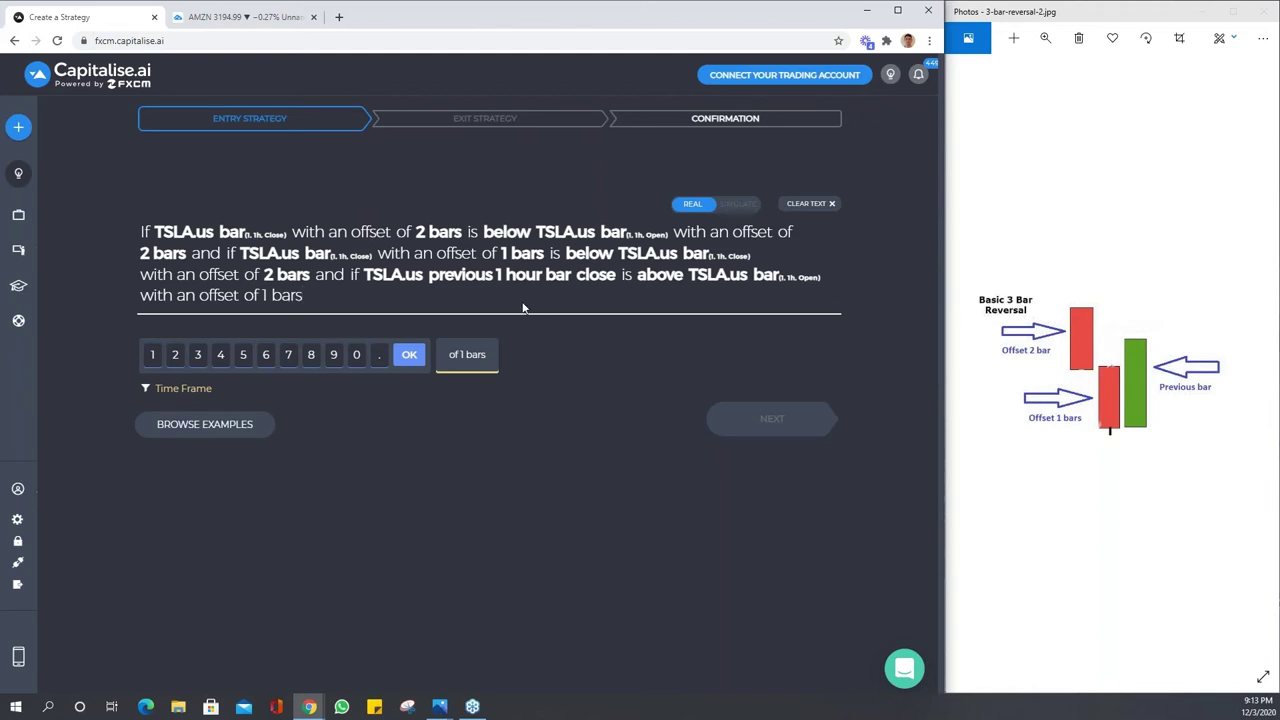
- Finish the entry strategy with the action "then buy 100 TSLA.us" and proceed to the exit strategy
type("then buy")
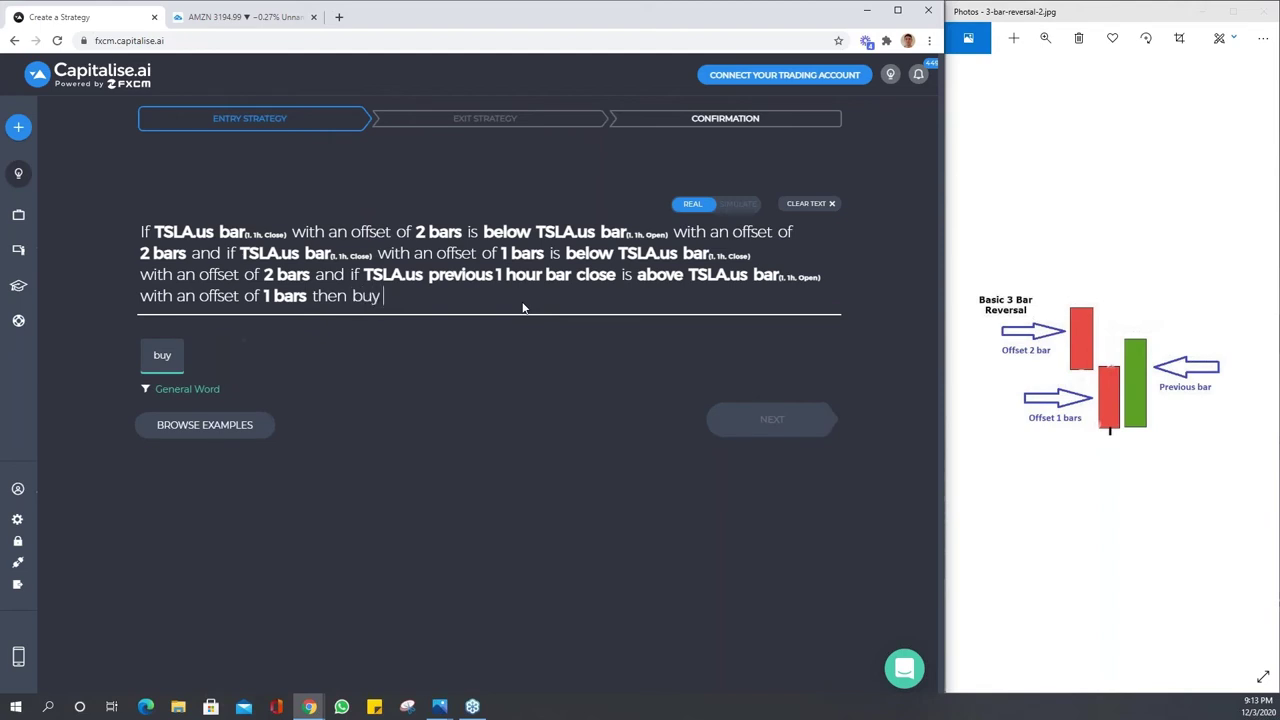
type(" 100 tsla.us")
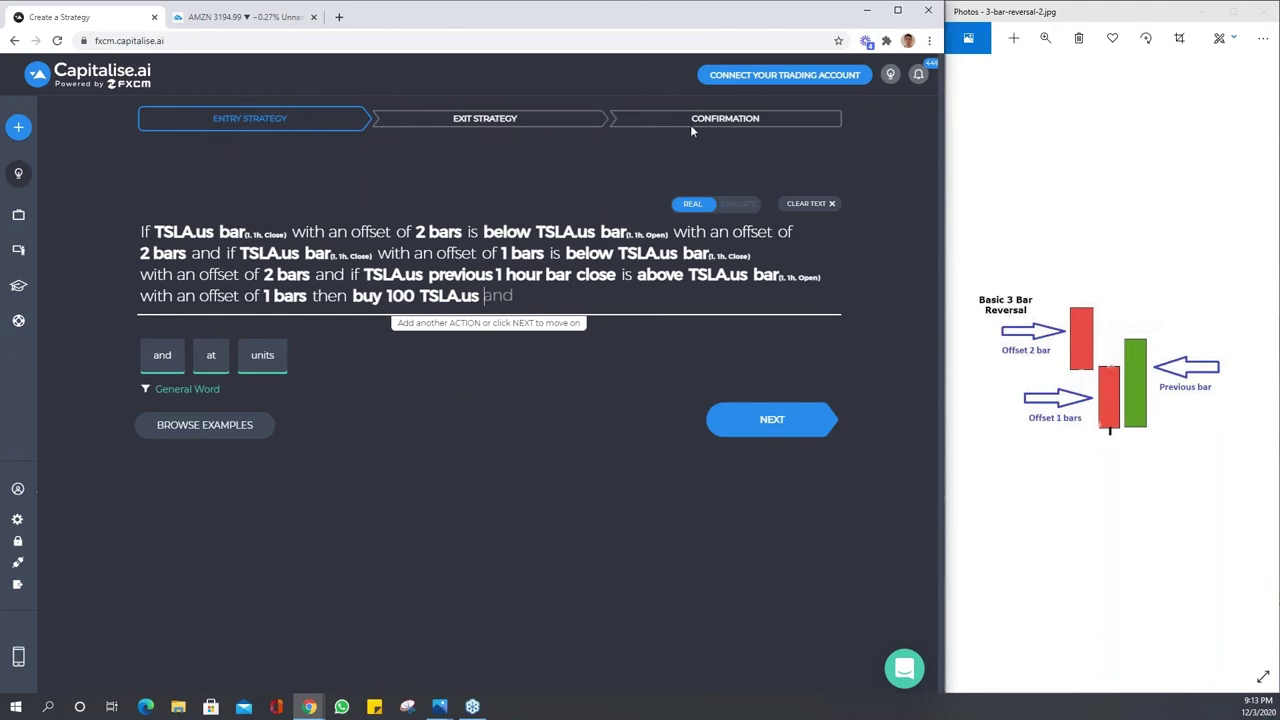
left_click(775, 421)
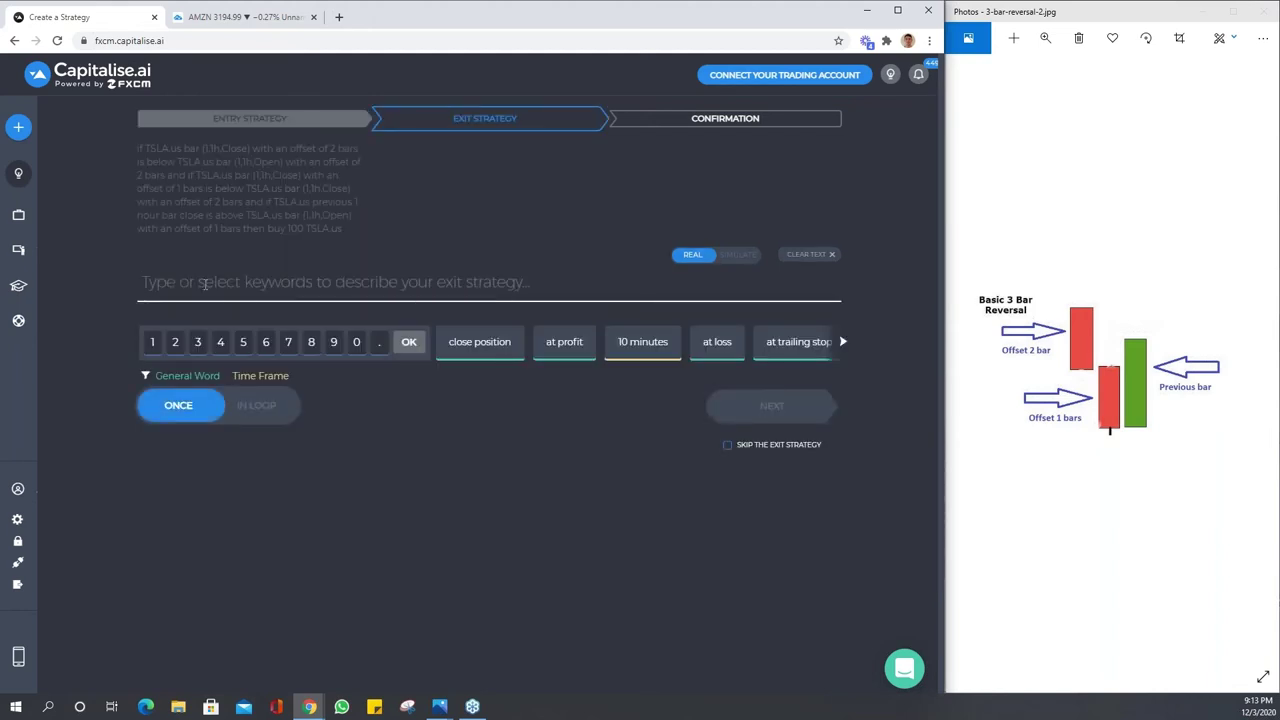
- Define the exit strategy as "Close position at trailing stop of 1%" and proceed to the confirmation
type("close posi")
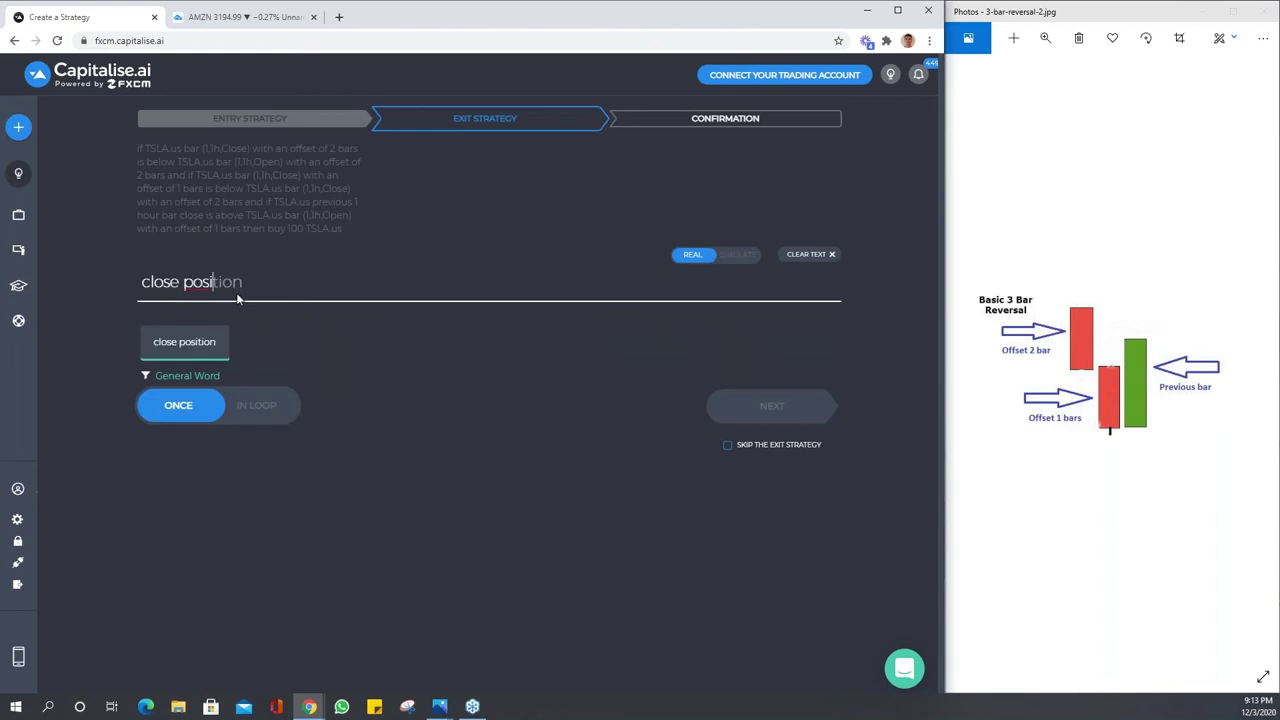
key("Tab")
type("at t")
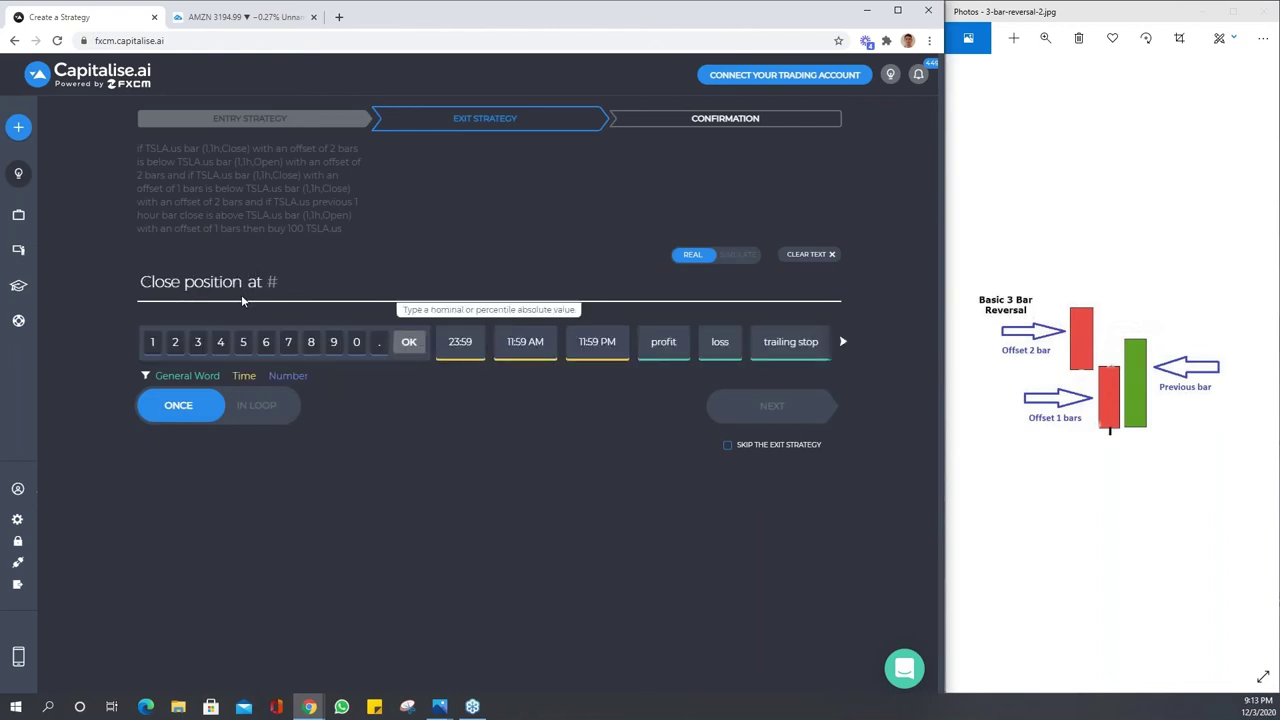
type("trailing ")
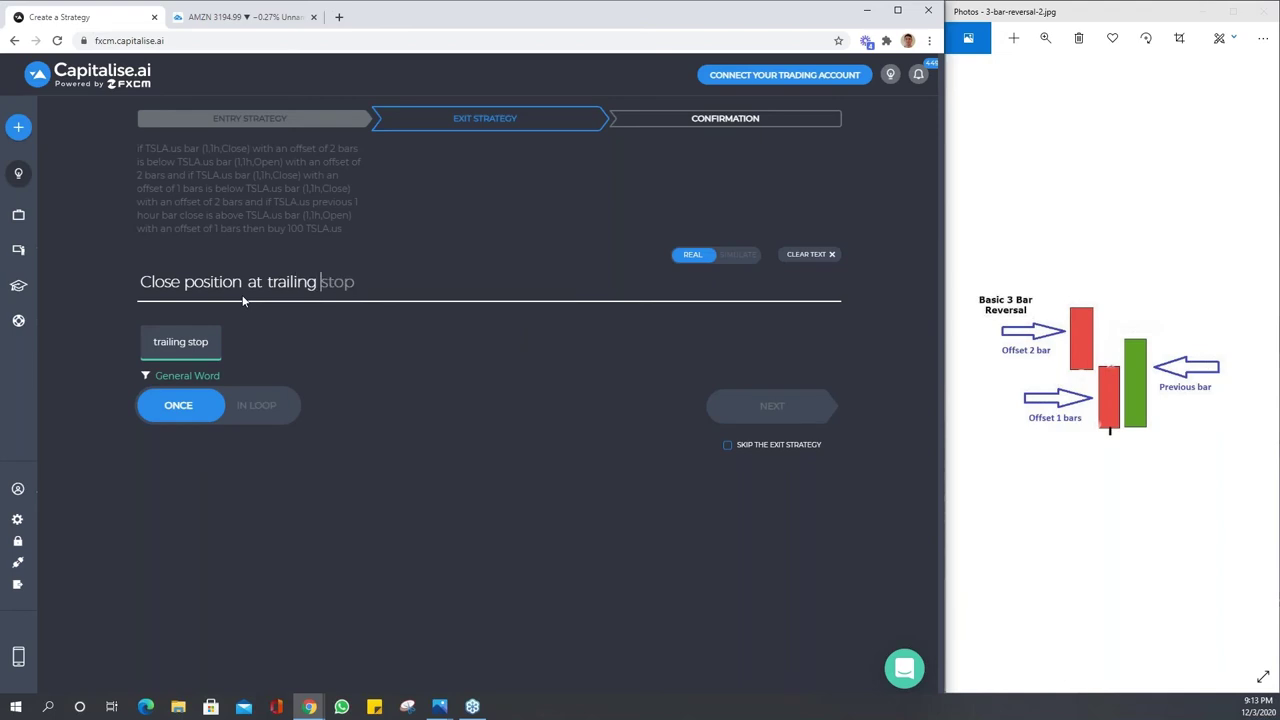
type("stop of 1%")
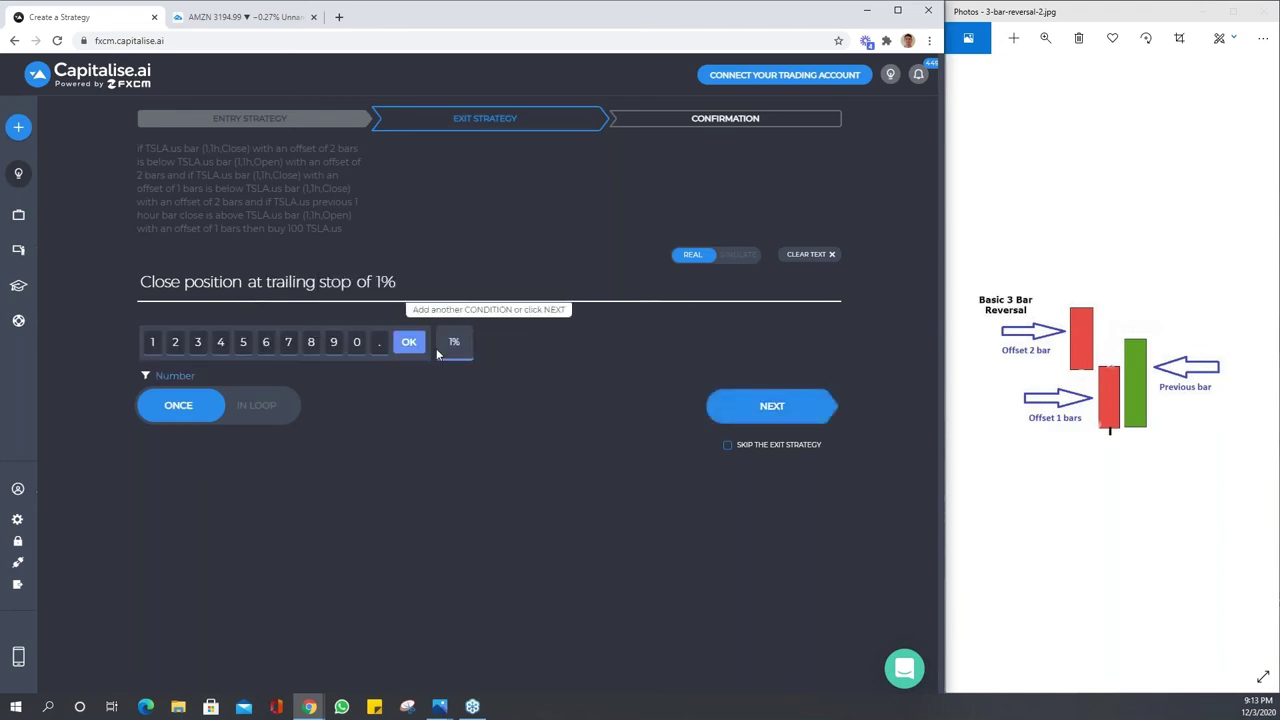
left_click(808, 420)
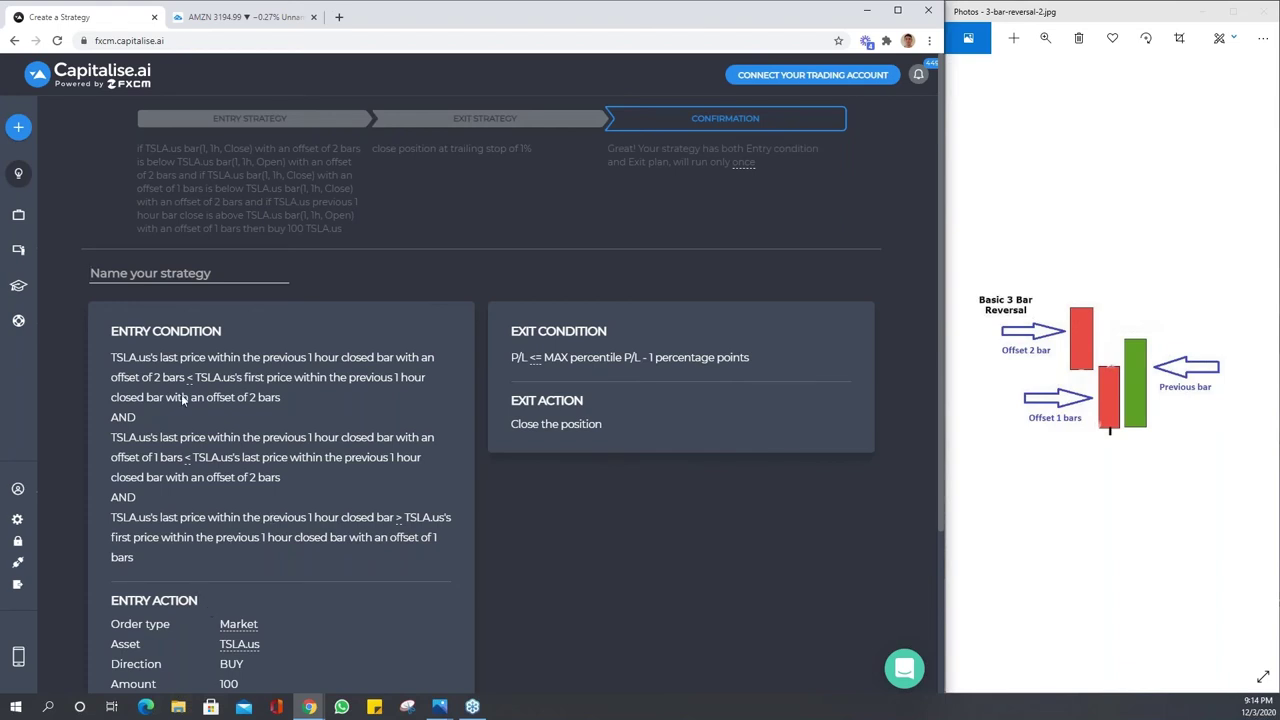
- Name the strategy "Tsla buy candle"
type("T")
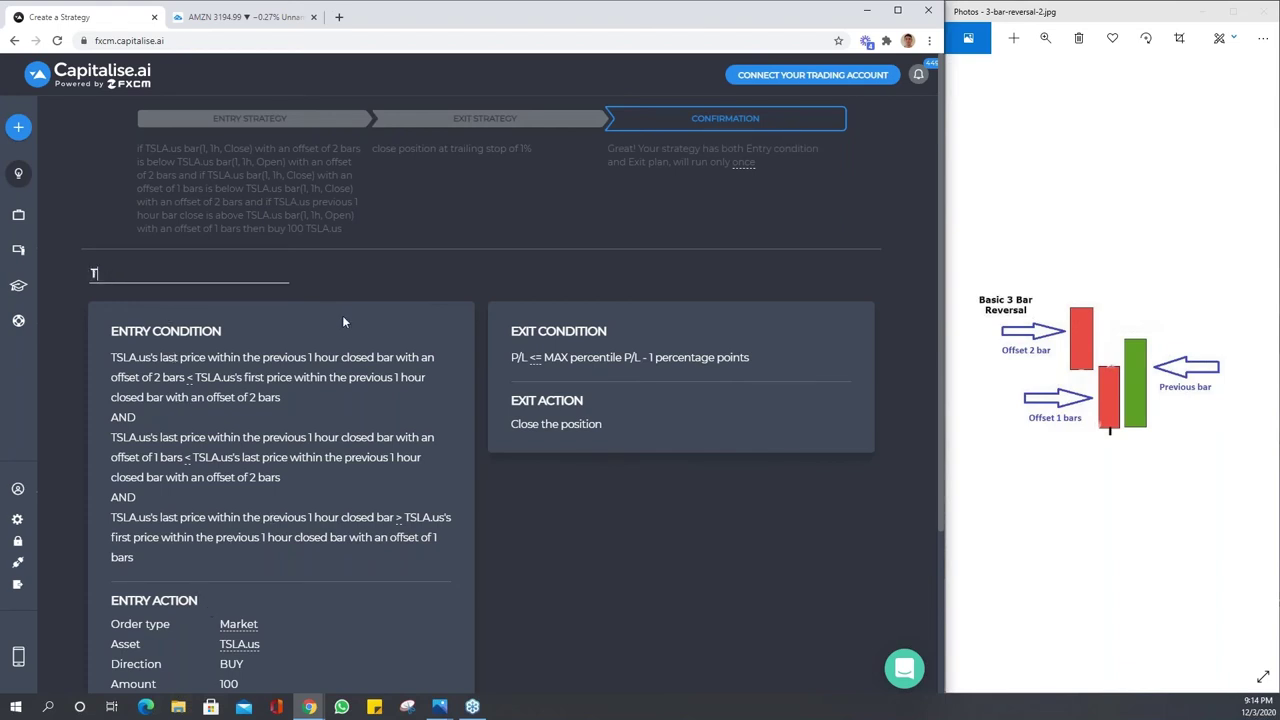
type("sla buy candle")
- Run a backtest of the strategy and maximize the browser window to view it
scroll(501, 519, "down", 1)
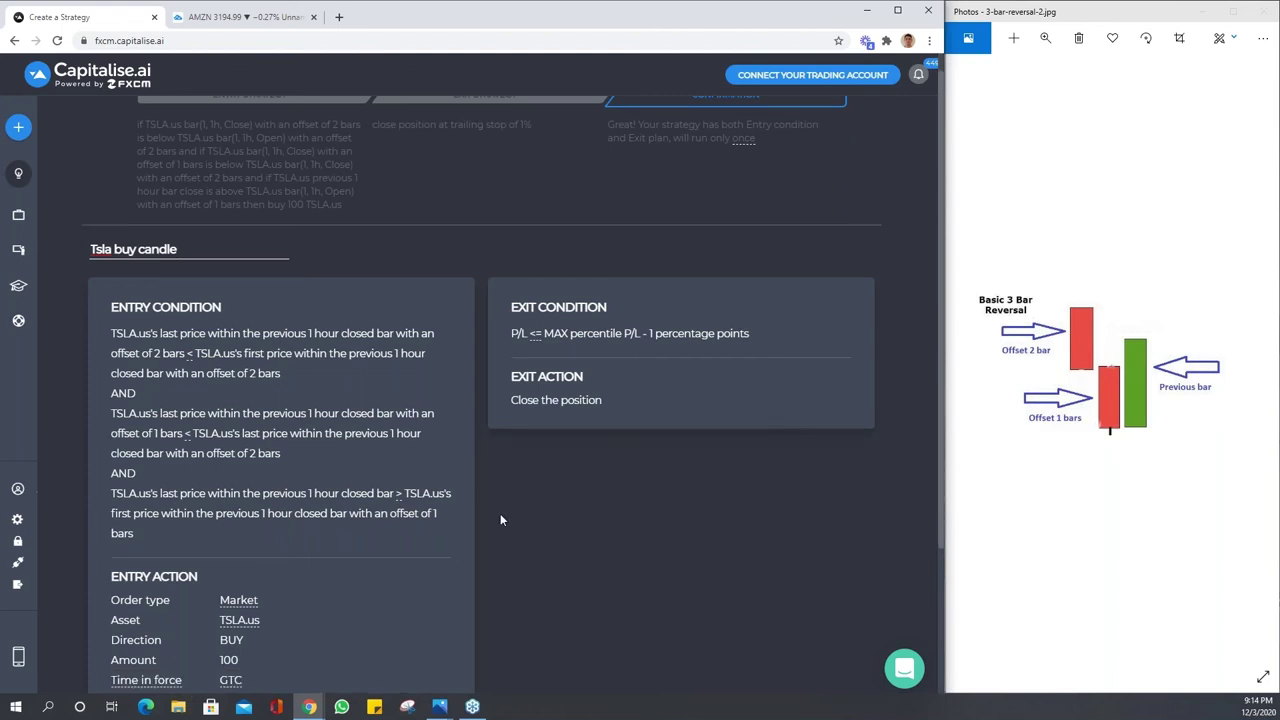
scroll(501, 519, "down", 2)
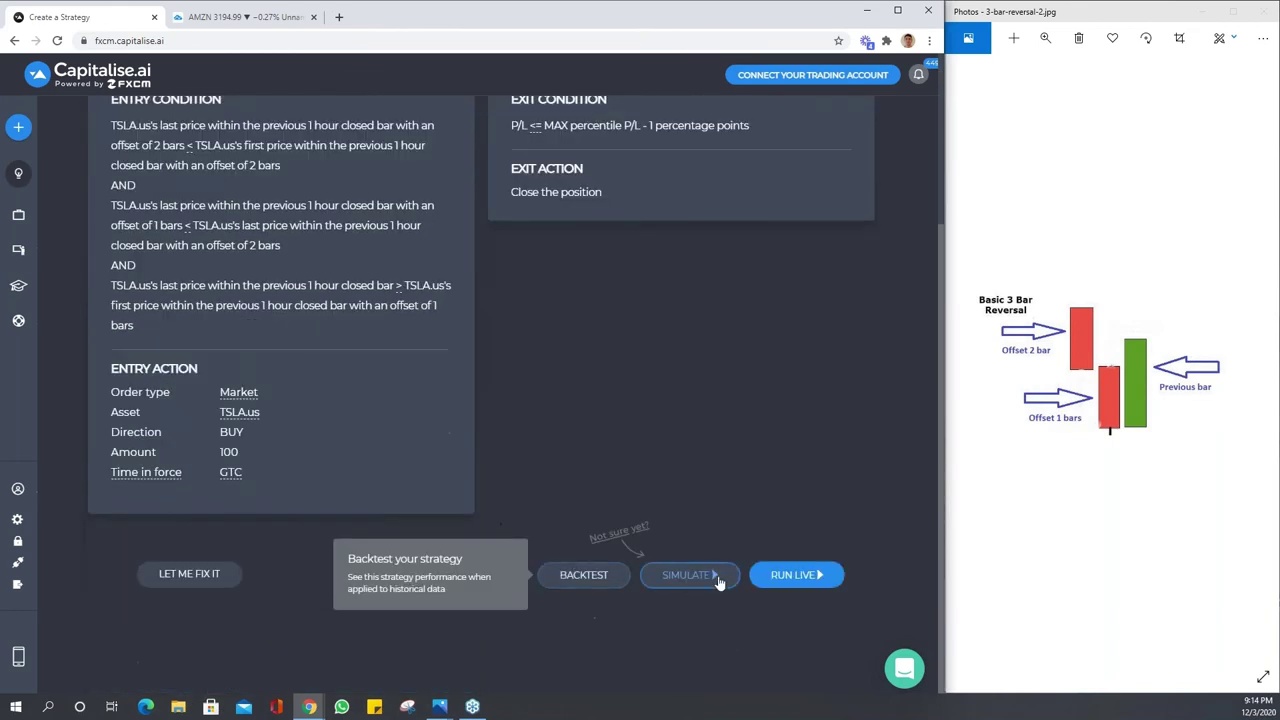
left_click(580, 576)
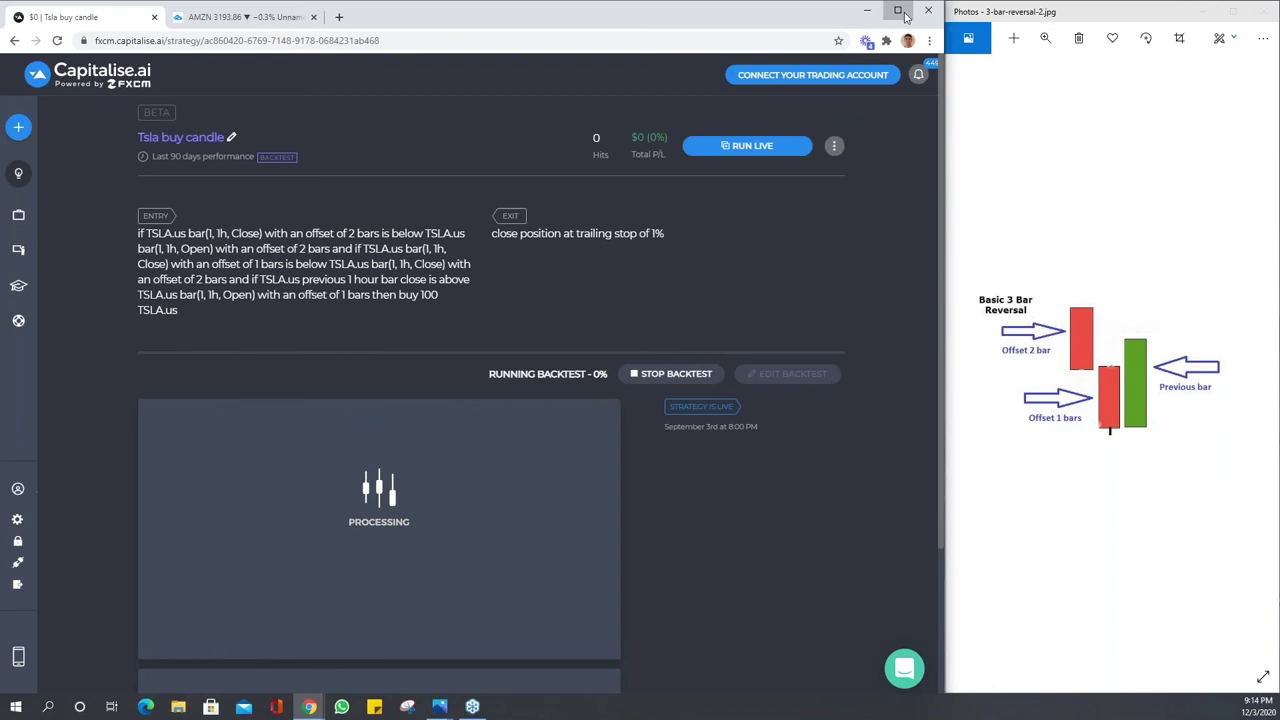
left_click(898, 11)
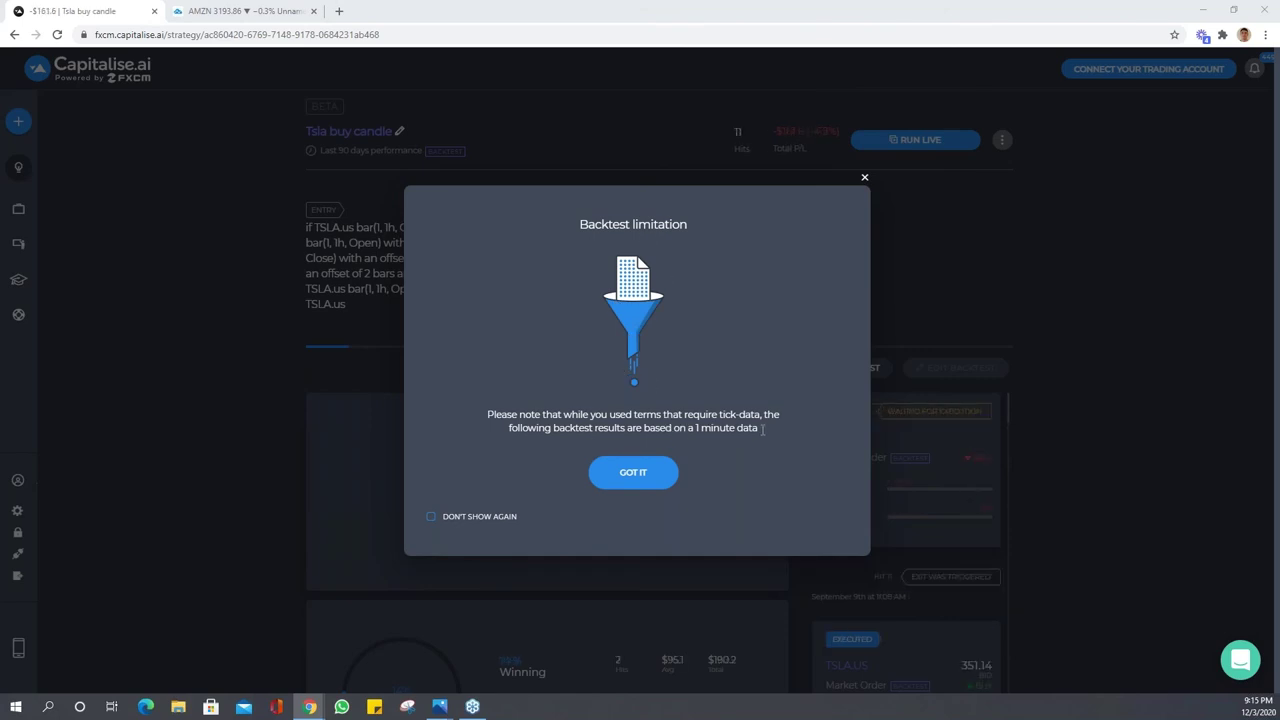
- Acknowledge the backtest limitation notice about 1 minute data and view the additional options available for the strategy
left_click_drag(762, 429, 623, 444)
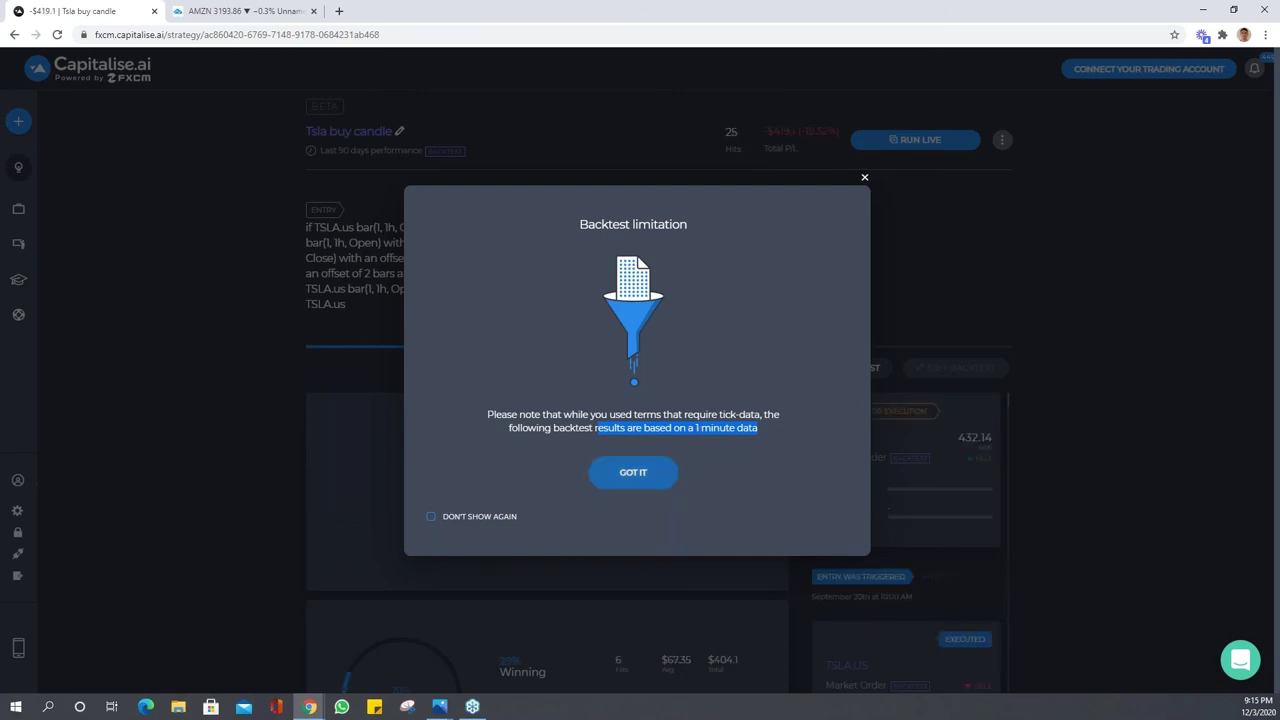
left_click(655, 476)
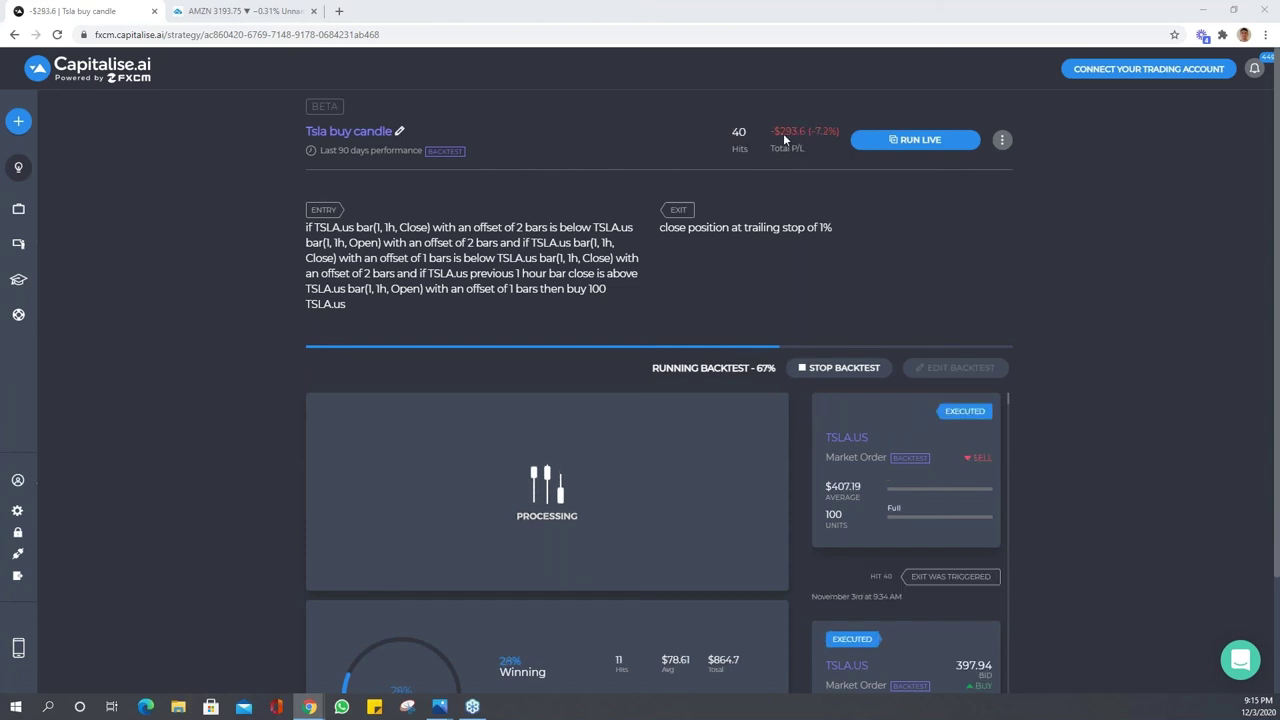
left_click(1004, 141)
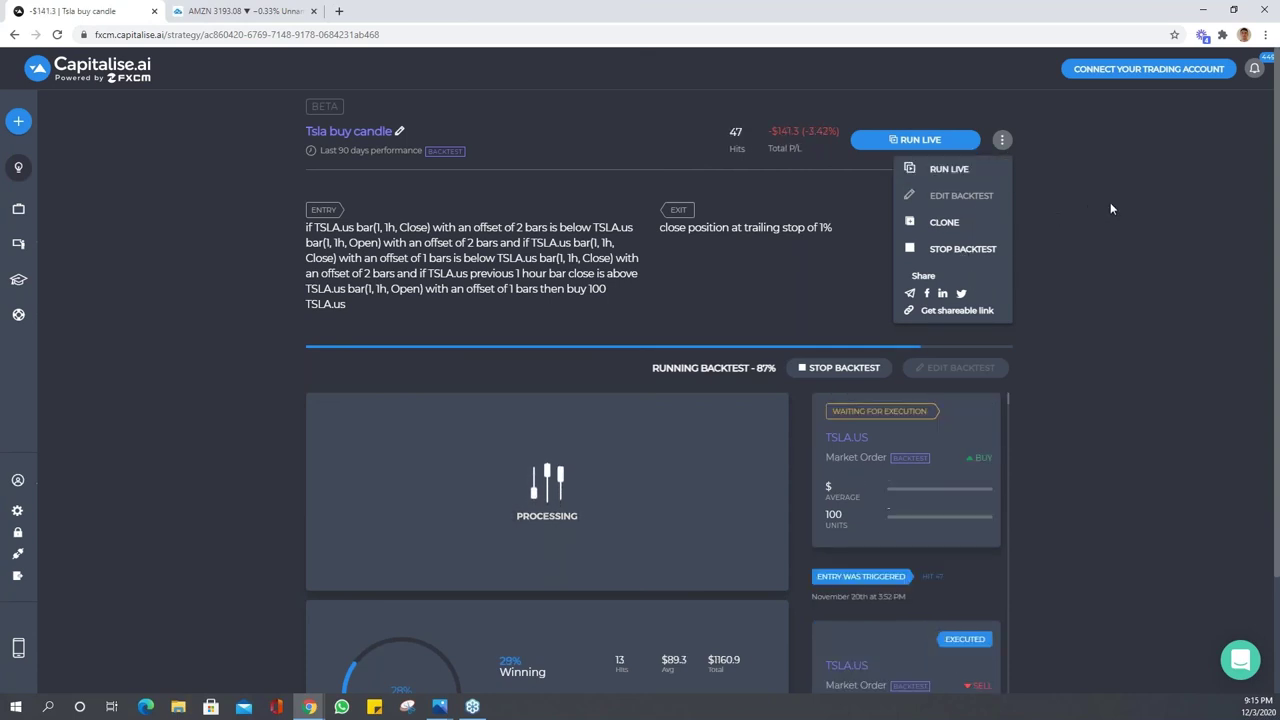
left_click(886, 251)
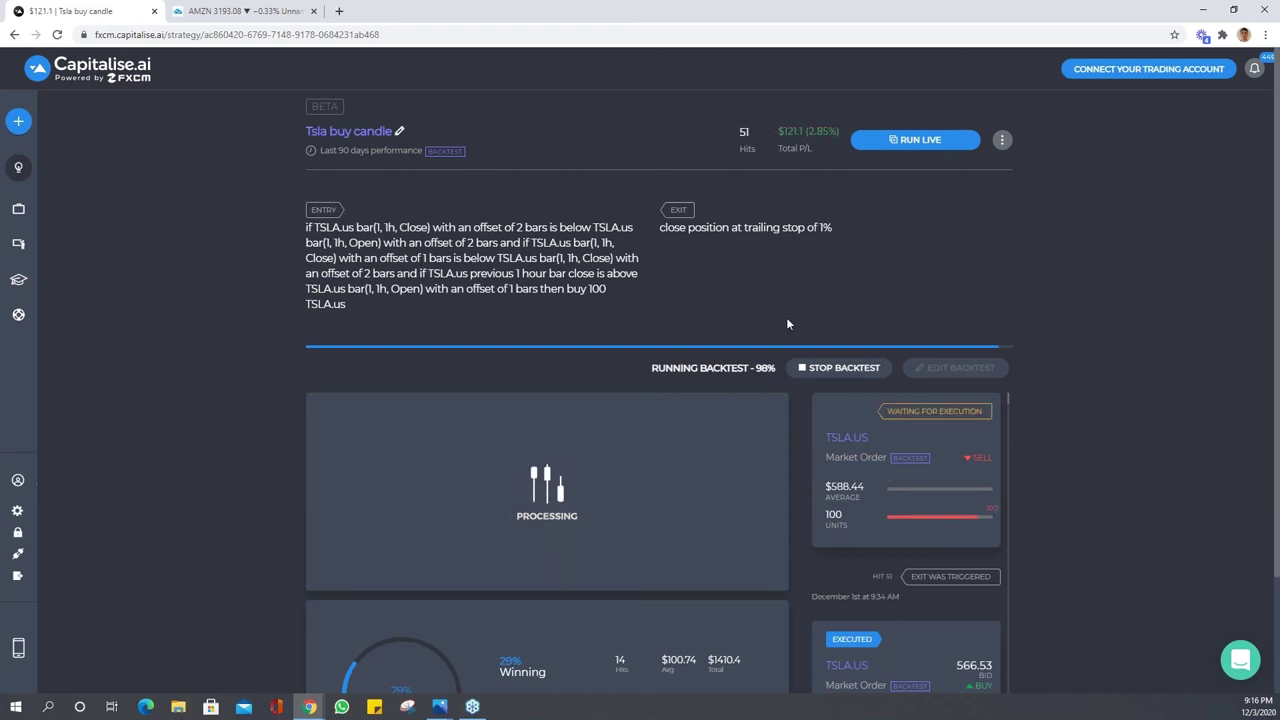
- Examine the backtest's performance chart, winning and losing statistics, executed orders and total P/L
scroll(787, 323, "down", 1)
scroll(691, 307, "down", 2)
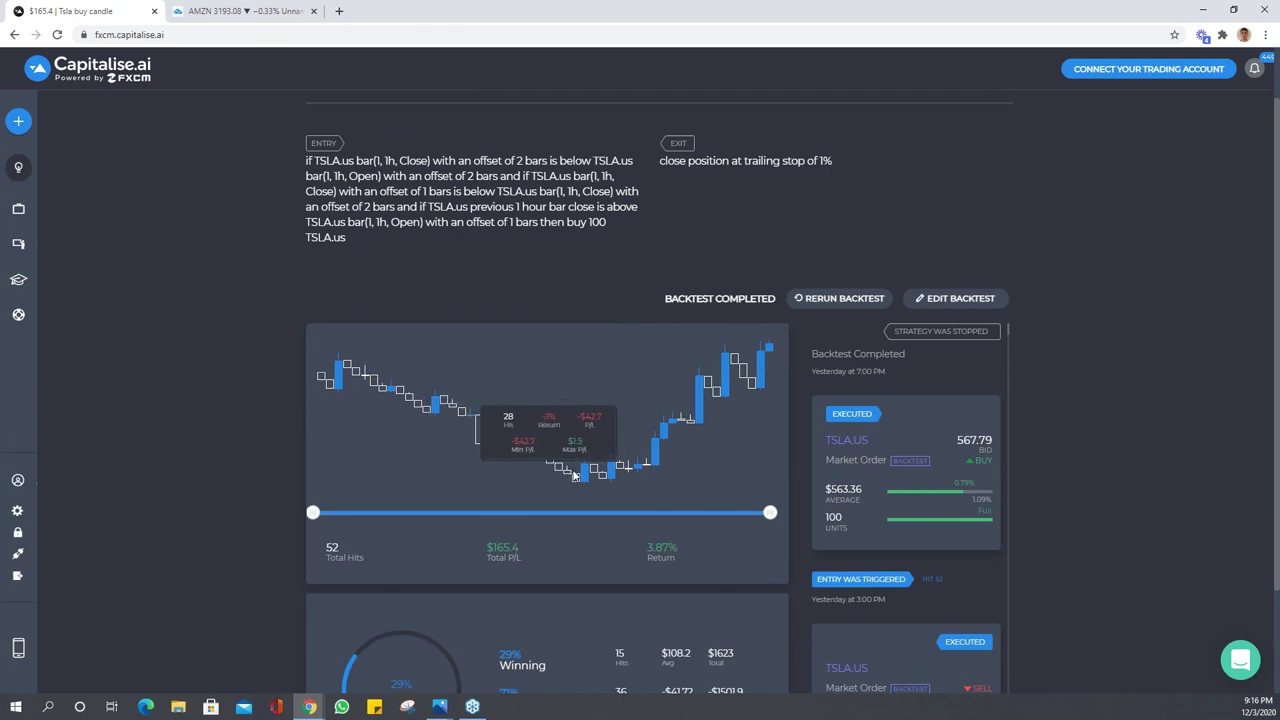
scroll(633, 458, "down", 1)
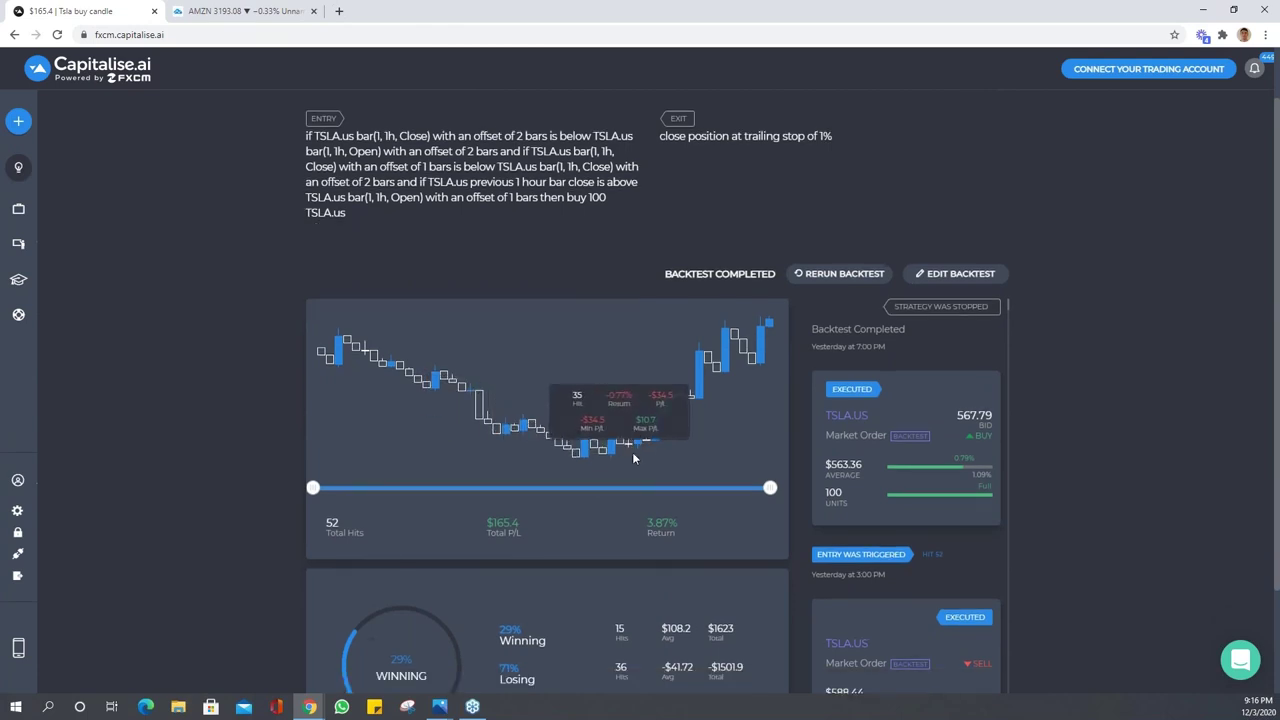
scroll(633, 458, "down", 2)
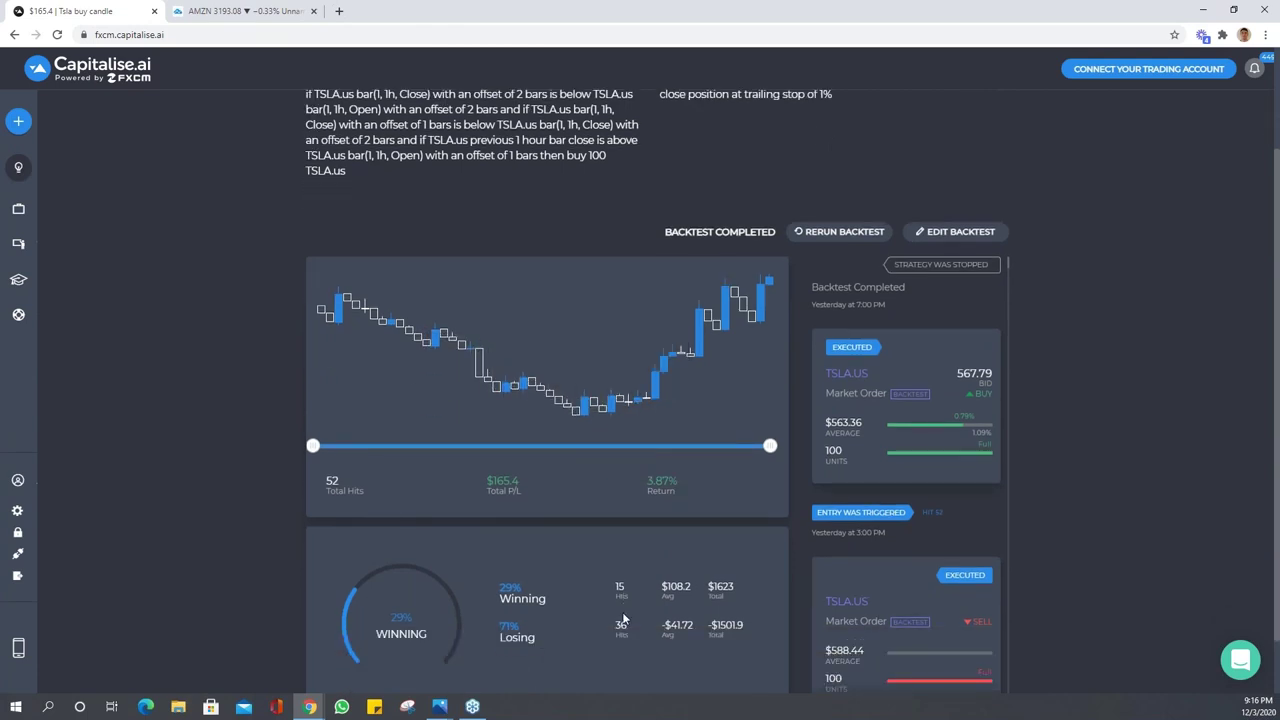
double_click(676, 586)
left_click_drag(815, 533, 874, 533)
triple_click(828, 451)
left_click(869, 441)
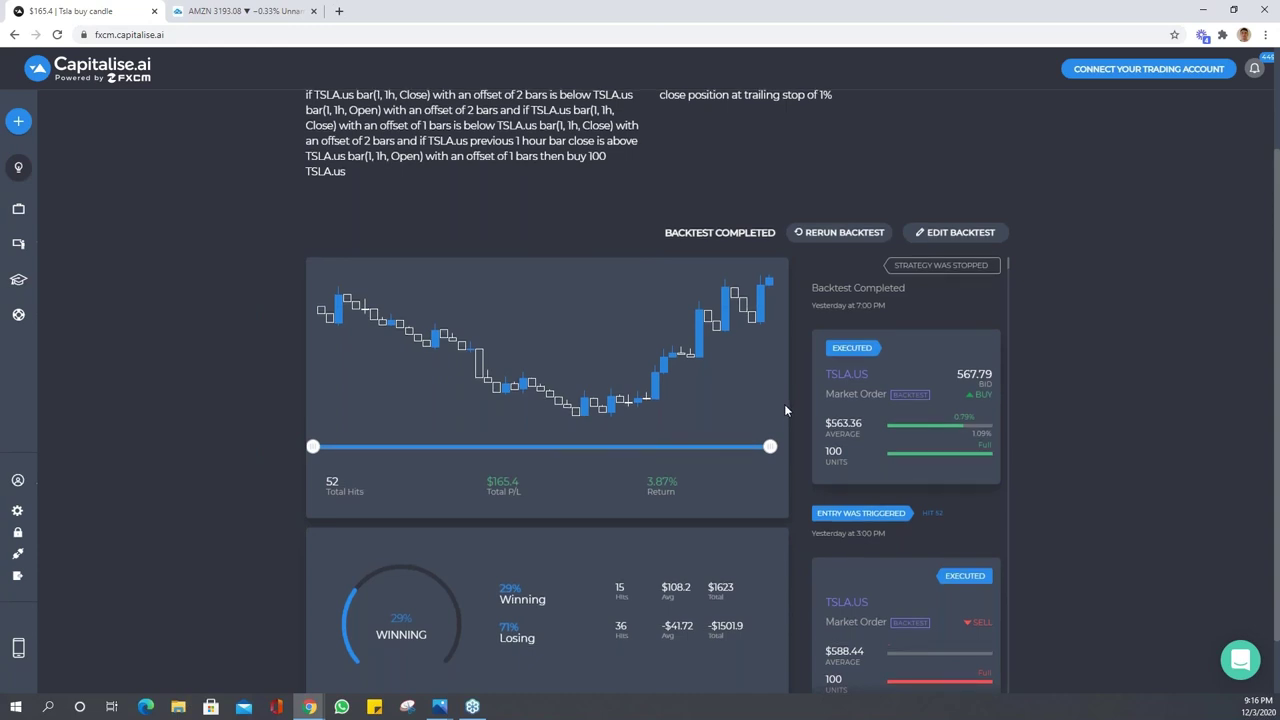
scroll(785, 410, "up", 2)
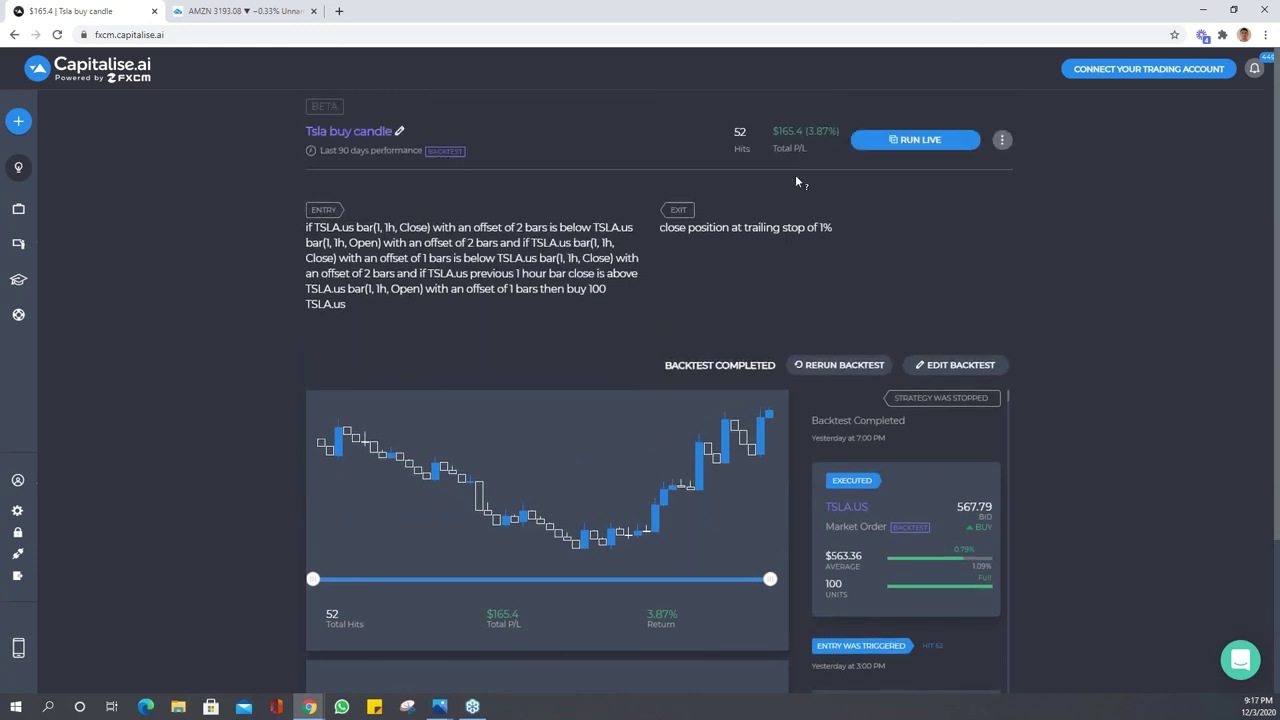
mouse_move(808, 155)
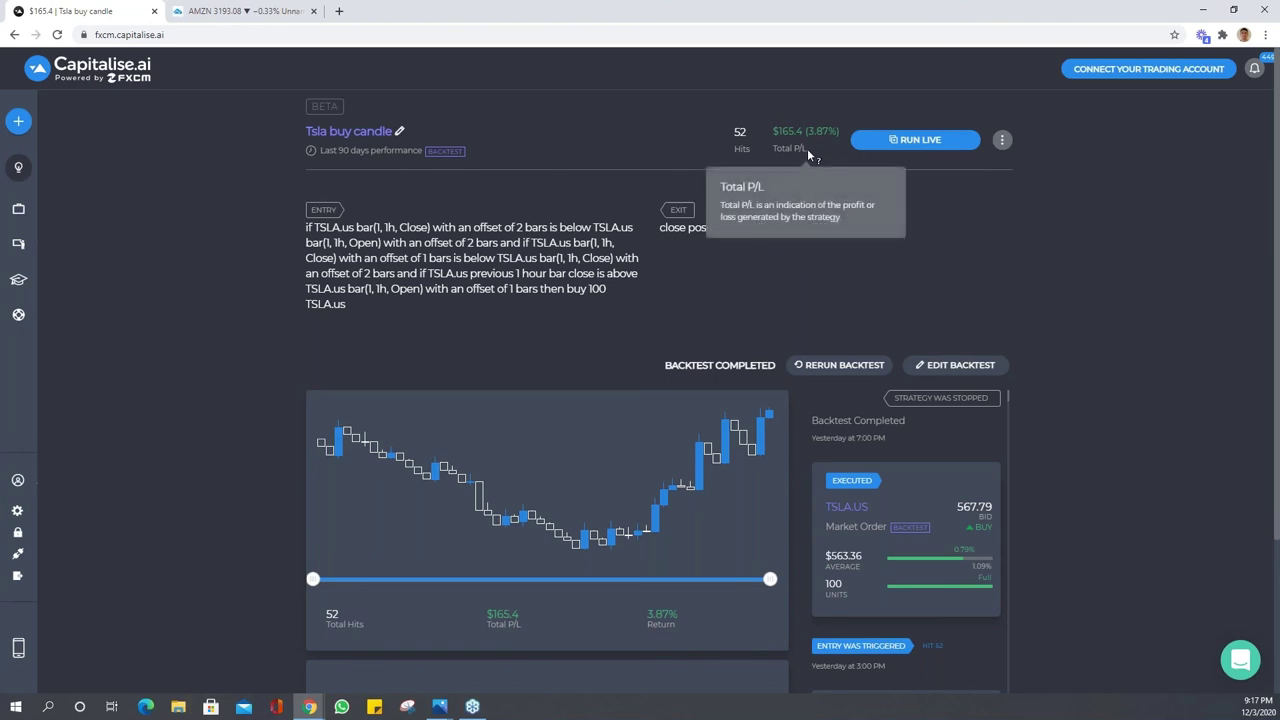